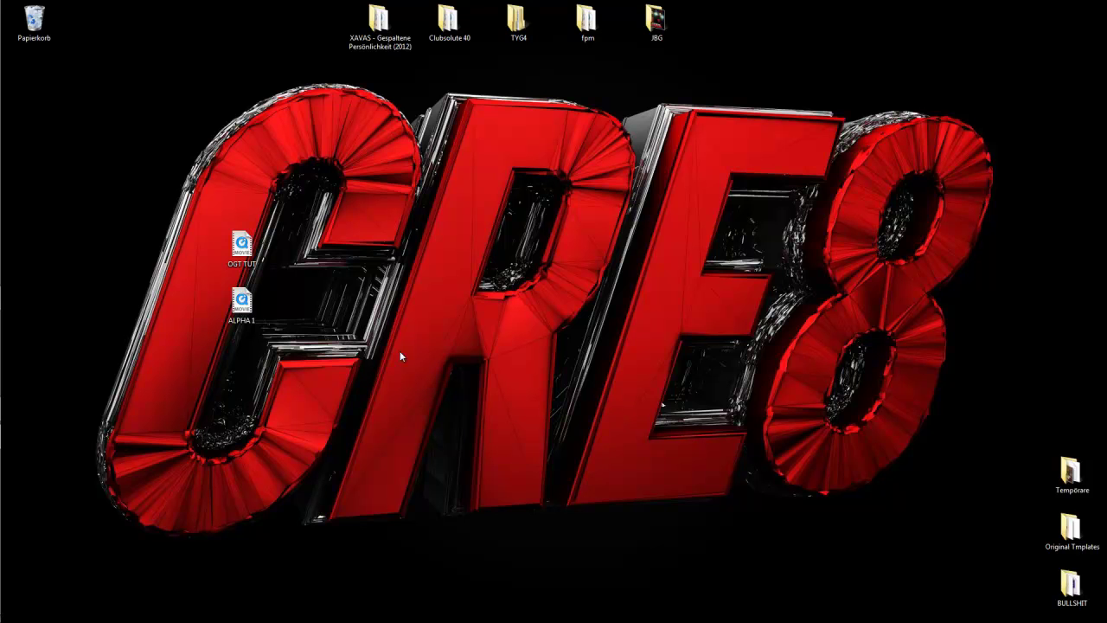
# Open the FINISHED folder inside Original Tmplates and browse its rendered videos.
pyautogui.doubleClick(1071, 526)
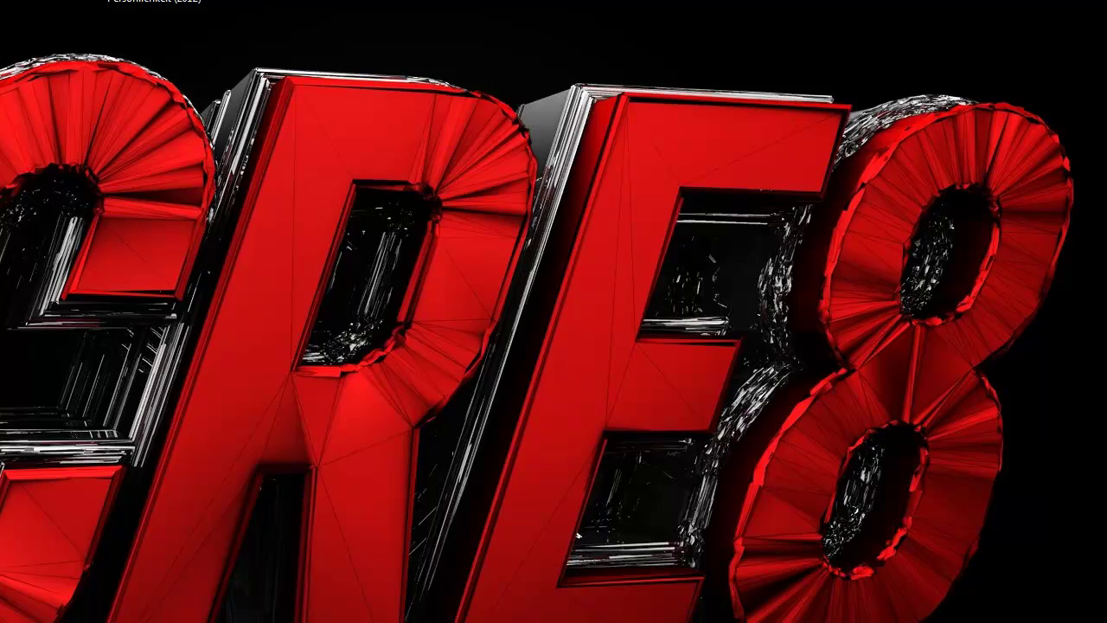
pyautogui.scroll(-2, 583, 277)
pyautogui.scroll(2, 588, 265)
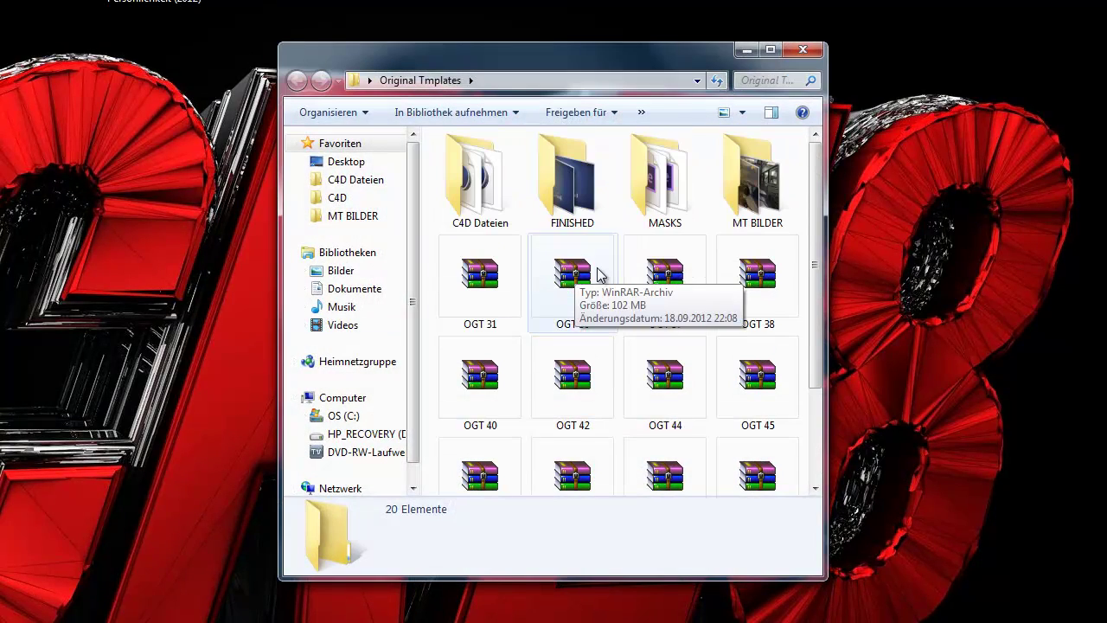
pyautogui.doubleClick(591, 211)
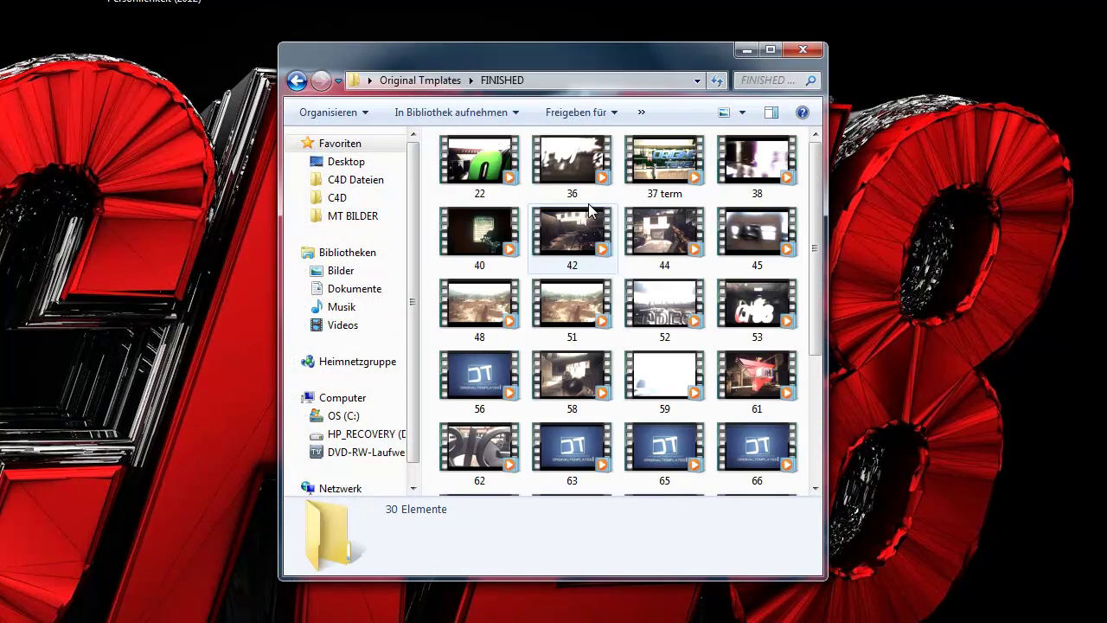
pyautogui.scroll(-3, 617, 393)
pyautogui.scroll(3, 619, 392)
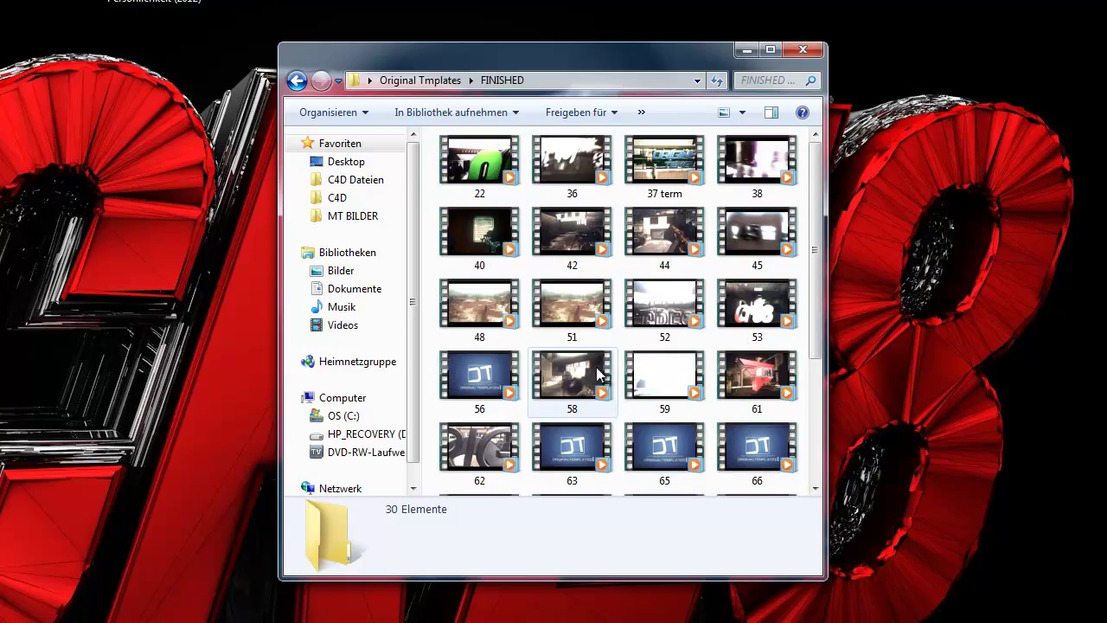
pyautogui.scroll(-3, 597, 372)
# Play video 63 full screen, skip ahead and pause on the 3D title shots, and close the player and folder windows.
pyautogui.click(575, 235)
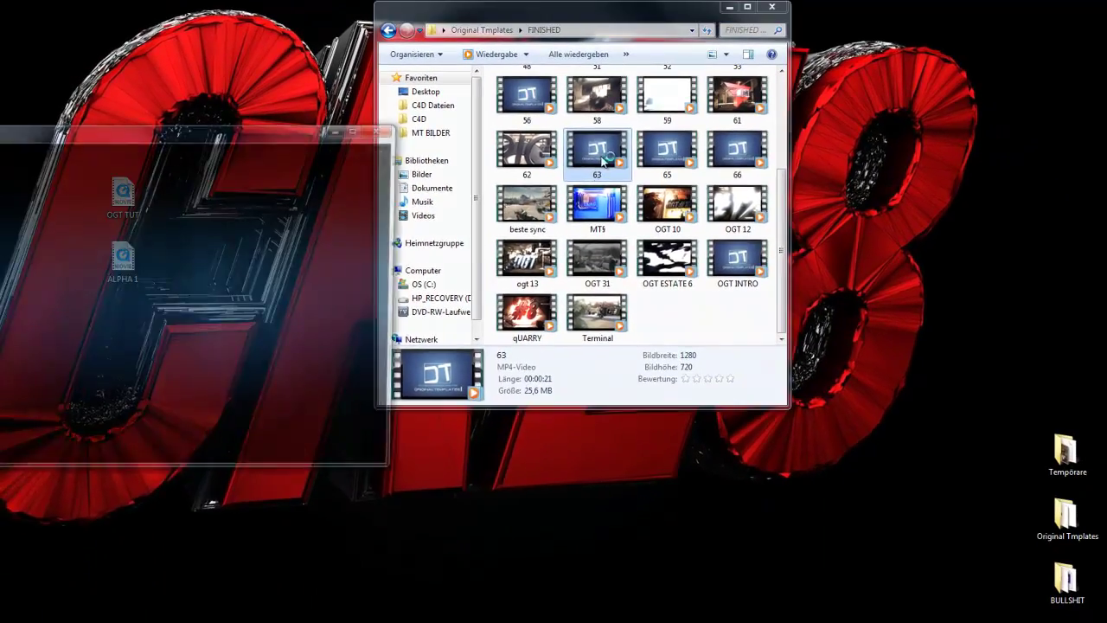
pyautogui.doubleClick(604, 160)
pyautogui.doubleClick(481, 480)
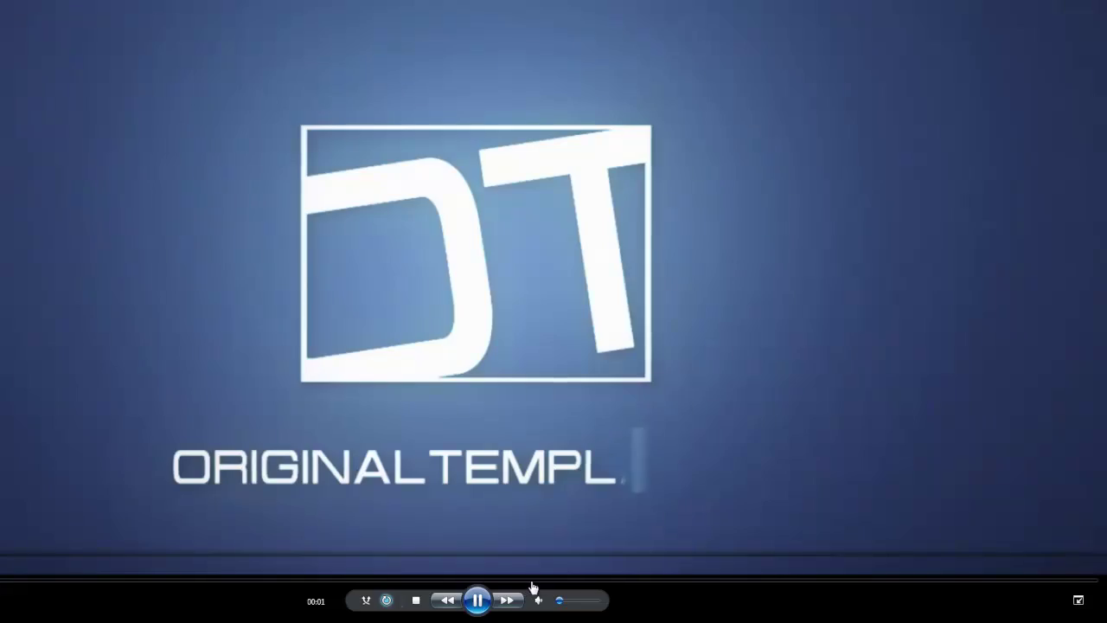
pyautogui.click(330, 580)
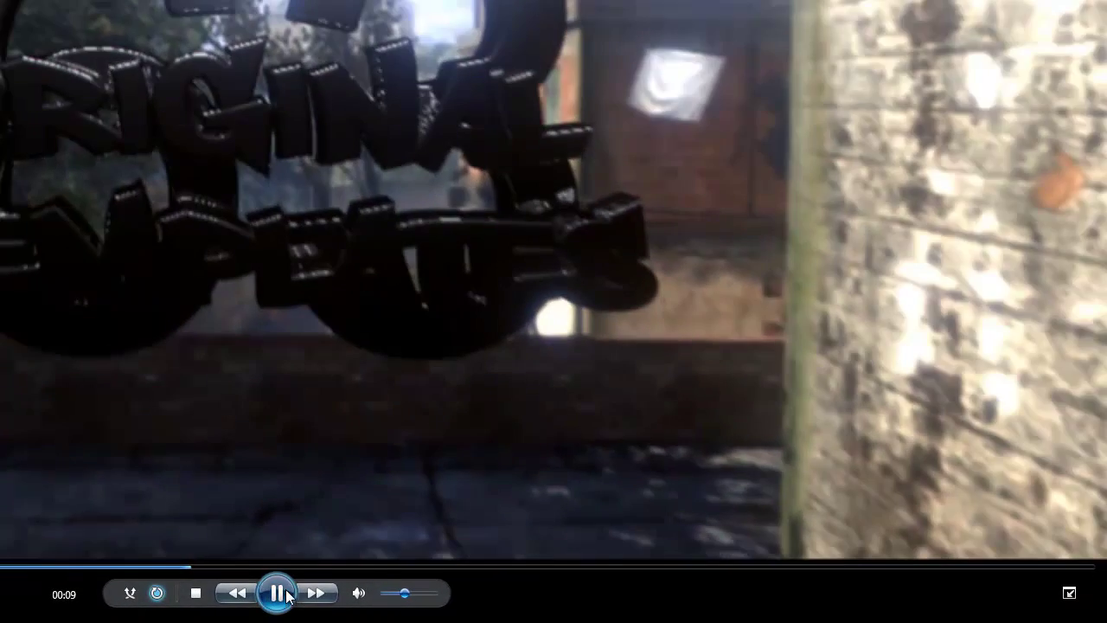
pyautogui.click(287, 594)
pyautogui.click(277, 593)
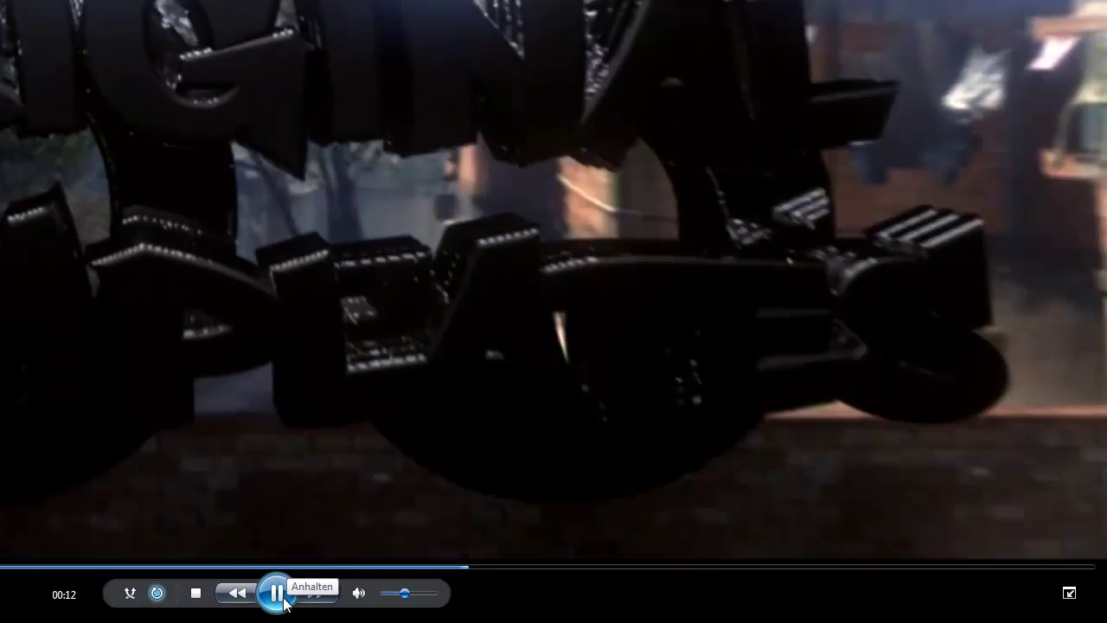
pyautogui.click(286, 596)
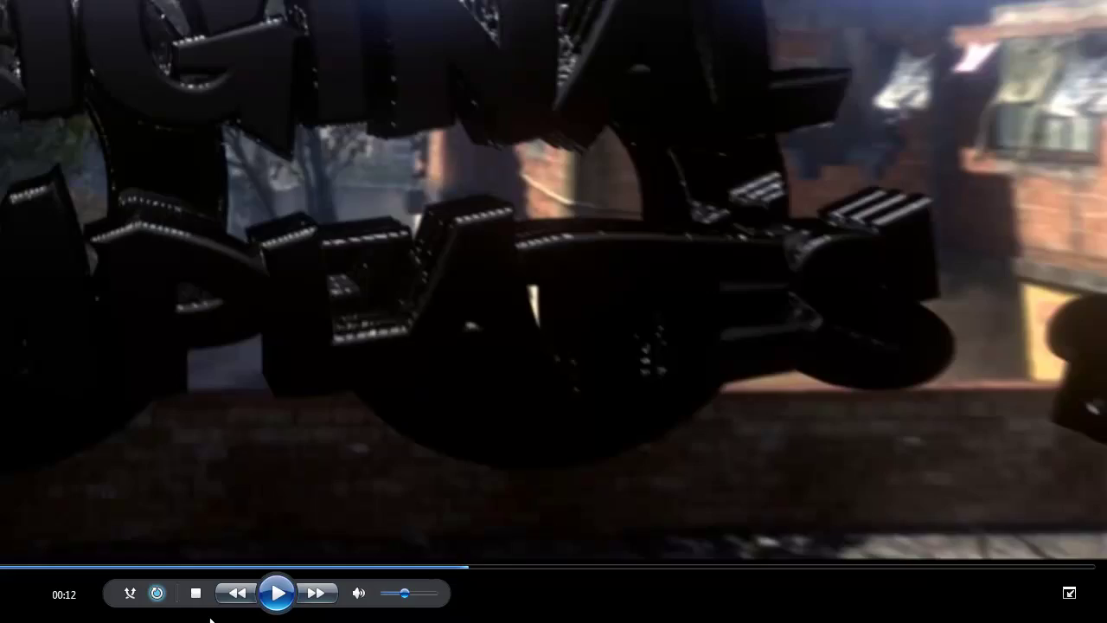
pyautogui.click(277, 592)
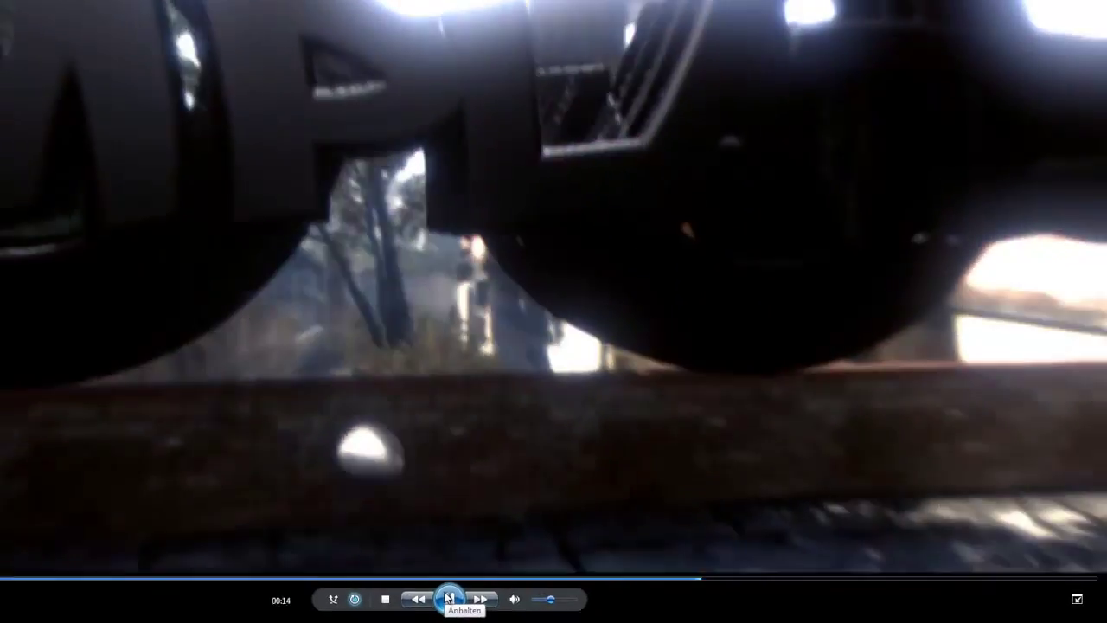
pyautogui.click(449, 598)
pyautogui.doubleClick(579, 306)
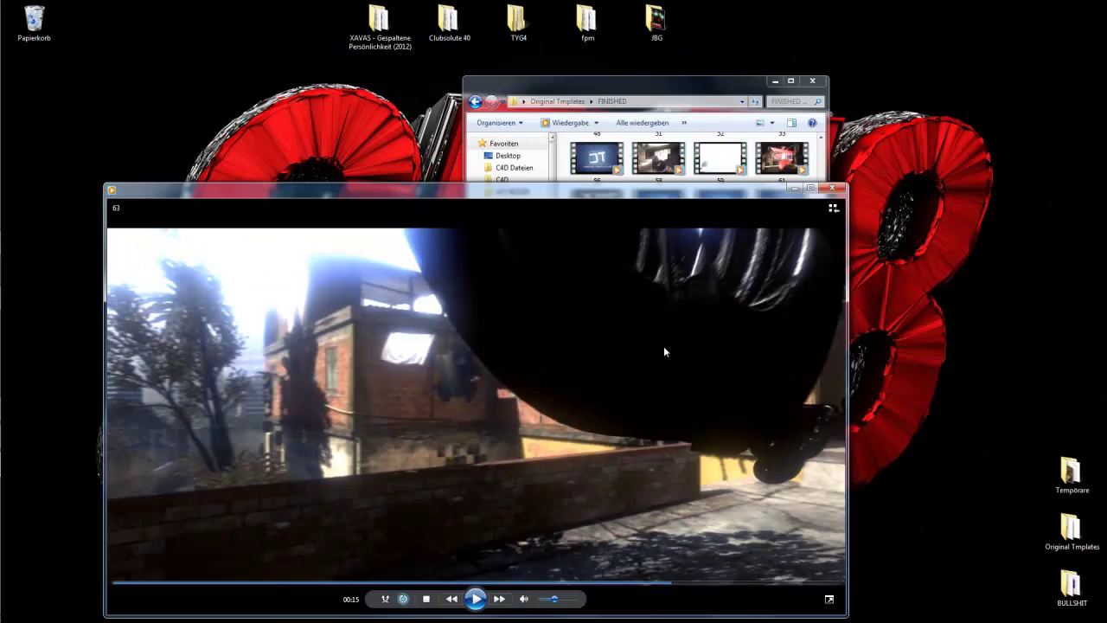
pyautogui.click(829, 188)
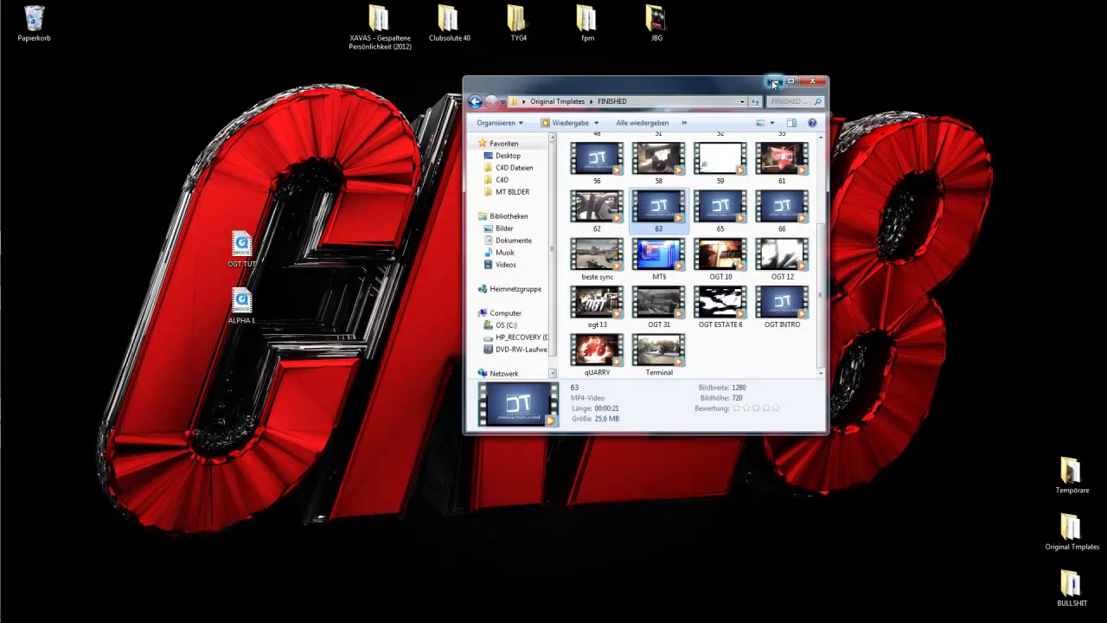
pyautogui.hotkey('alt', 'F4')
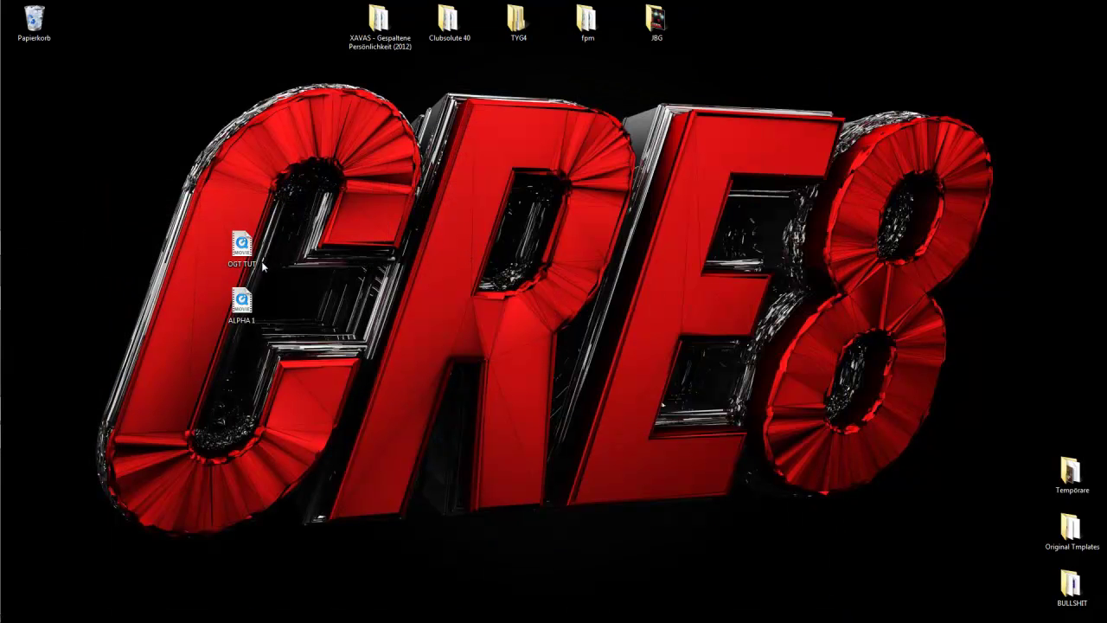
# Open the OGT TUT clip from the desktop, scrub into it, and move its window aside.
pyautogui.moveTo(3, 224)
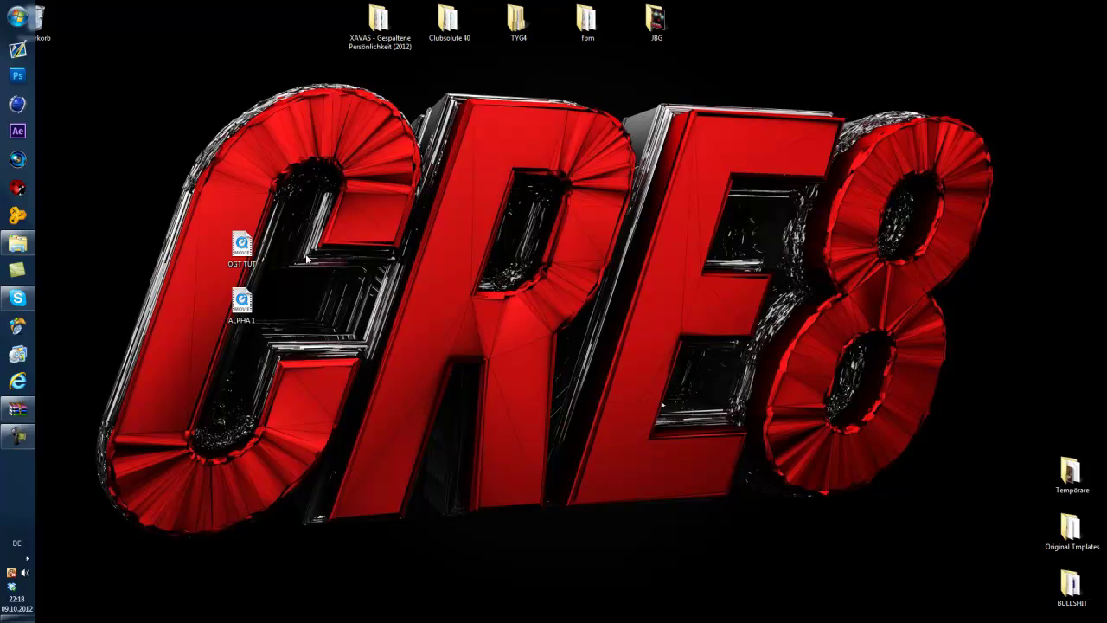
pyautogui.doubleClick(228, 262)
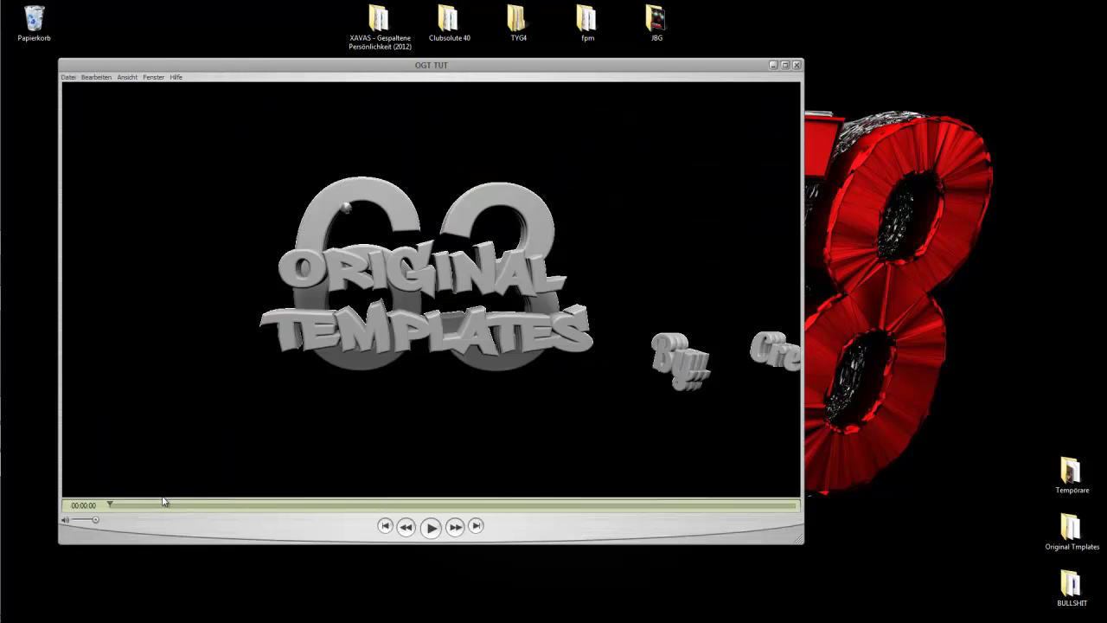
pyautogui.moveTo(112, 504); pyautogui.dragTo(220, 506)
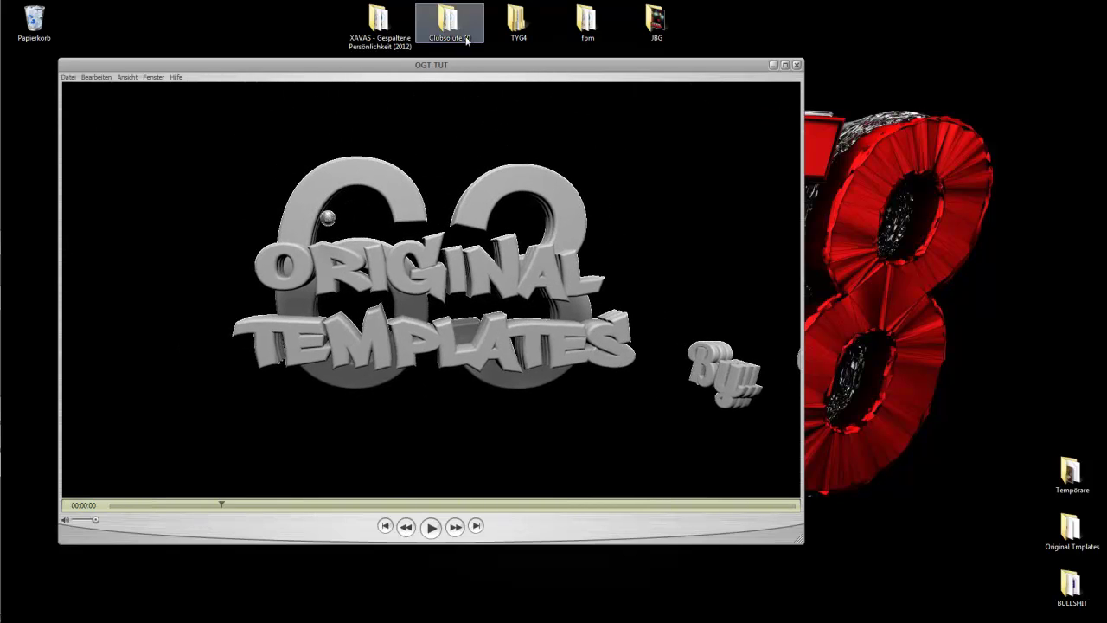
pyautogui.moveTo(498, 69); pyautogui.dragTo(753, 51)
# Open the ALPHA 1 clip, scrub through its footage, and close both clip windows.
pyautogui.doubleClick(240, 302)
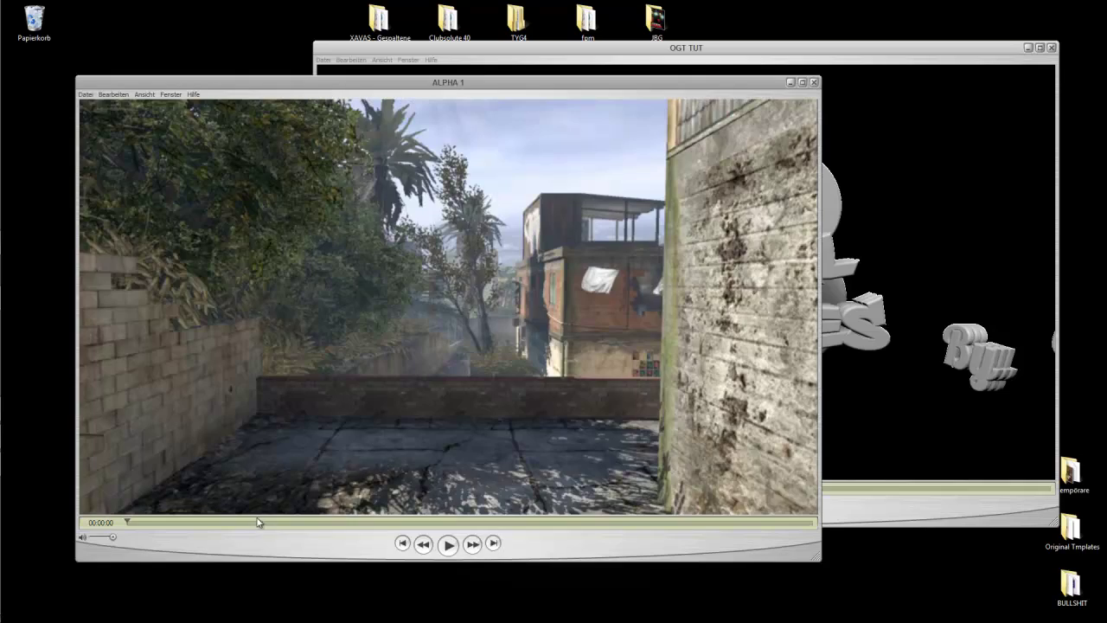
pyautogui.moveTo(256, 523); pyautogui.dragTo(702, 523)
pyautogui.moveTo(742, 88); pyautogui.dragTo(803, 278)
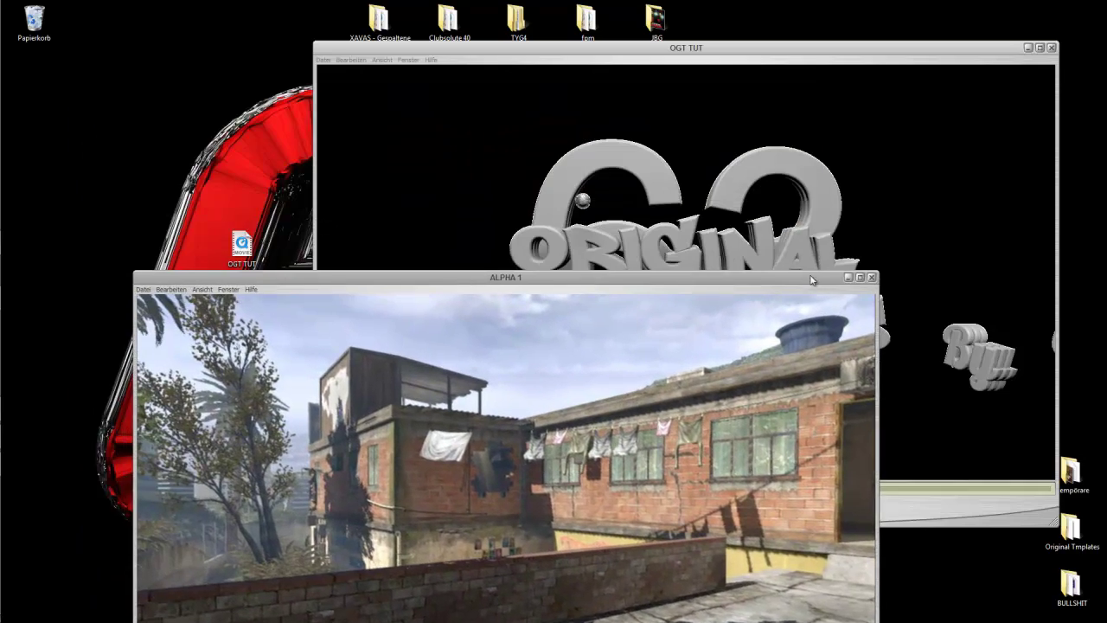
pyautogui.click(873, 274)
pyautogui.click(1052, 48)
# Switch to After Effects, import OGT TUT and ALPHA 1 from the desktop, and create a single composition using the dimensions of OGT TUT.mov.
pyautogui.moveTo(17, 152)
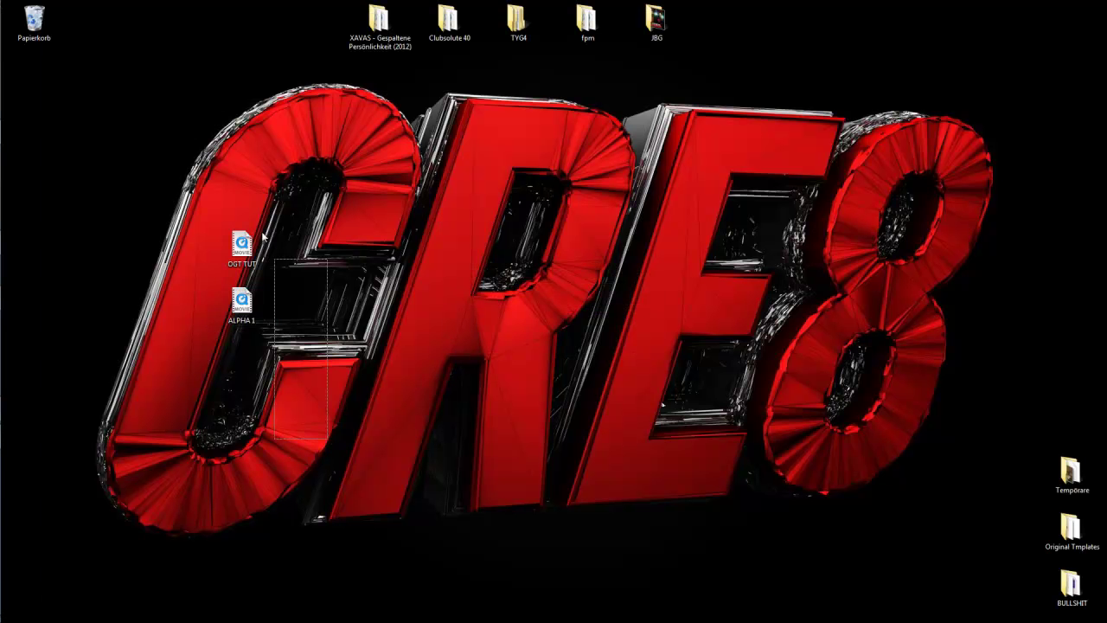
pyautogui.moveTo(264, 227); pyautogui.dragTo(212, 173)
pyautogui.moveTo(235, 241); pyautogui.dragTo(38, 407)
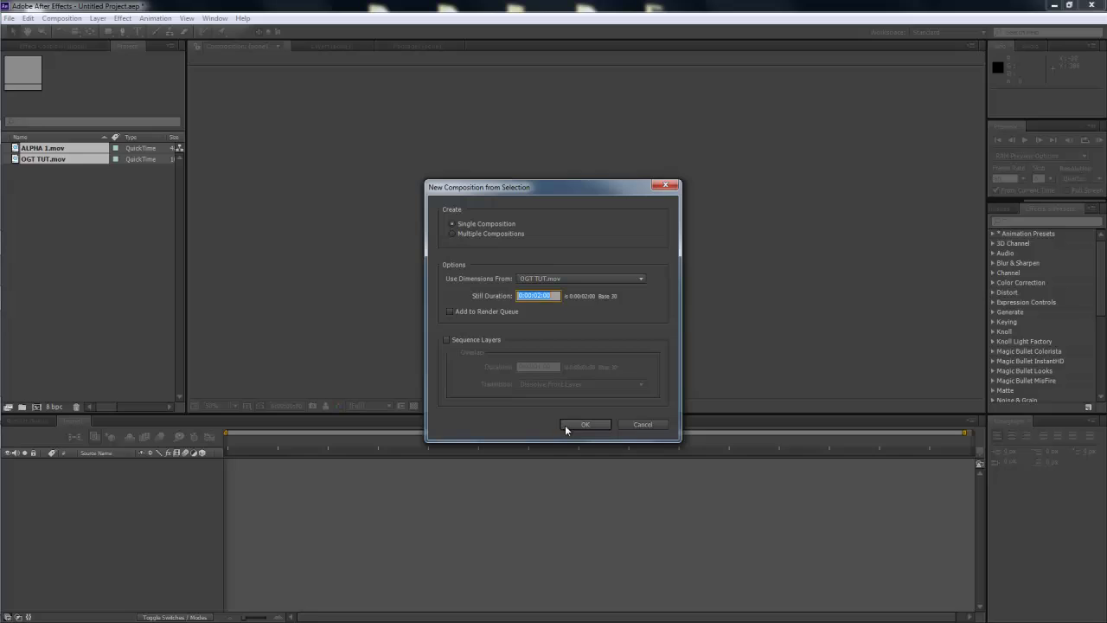
pyautogui.click(585, 424)
pyautogui.moveTo(281, 443); pyautogui.dragTo(317, 450)
pyautogui.moveTo(340, 414); pyautogui.dragTo(335, 490)
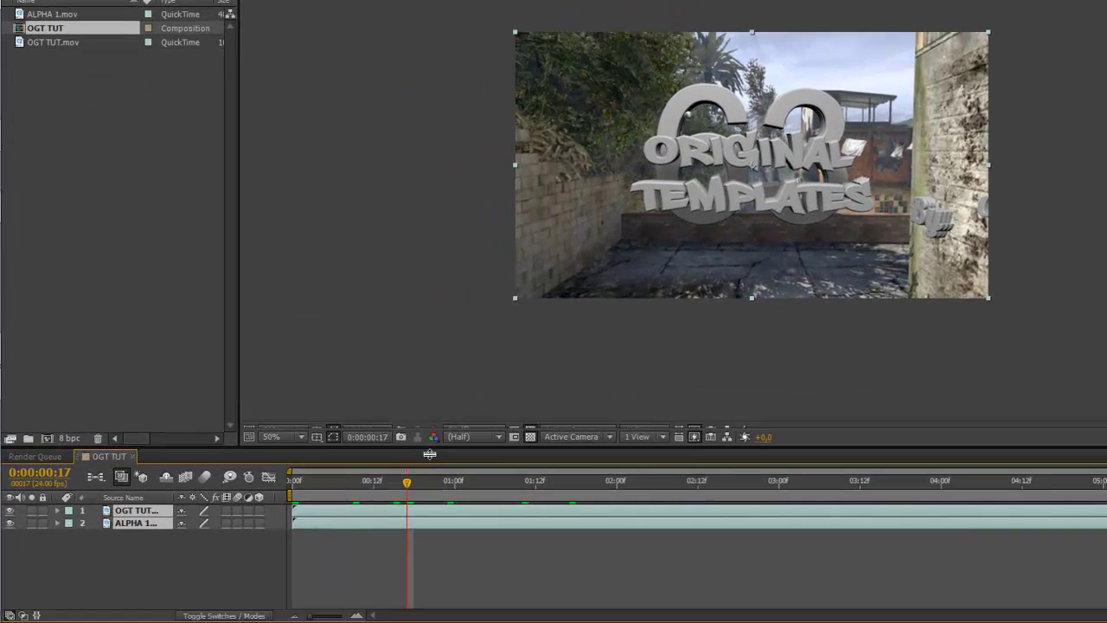
# Toggle the visibility of the ALPHA 1 and OGT TUT layers while scrubbing to view the title and background separately.
pyautogui.click(10, 523)
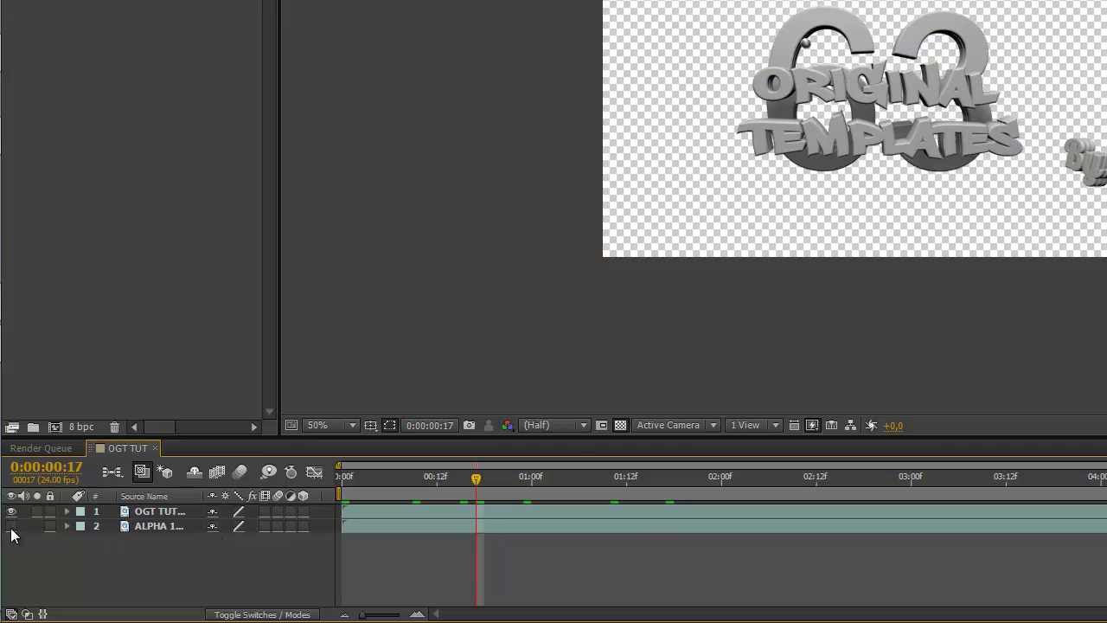
pyautogui.moveTo(476, 478); pyautogui.dragTo(641, 481)
pyautogui.moveTo(570, 511); pyautogui.dragTo(492, 502)
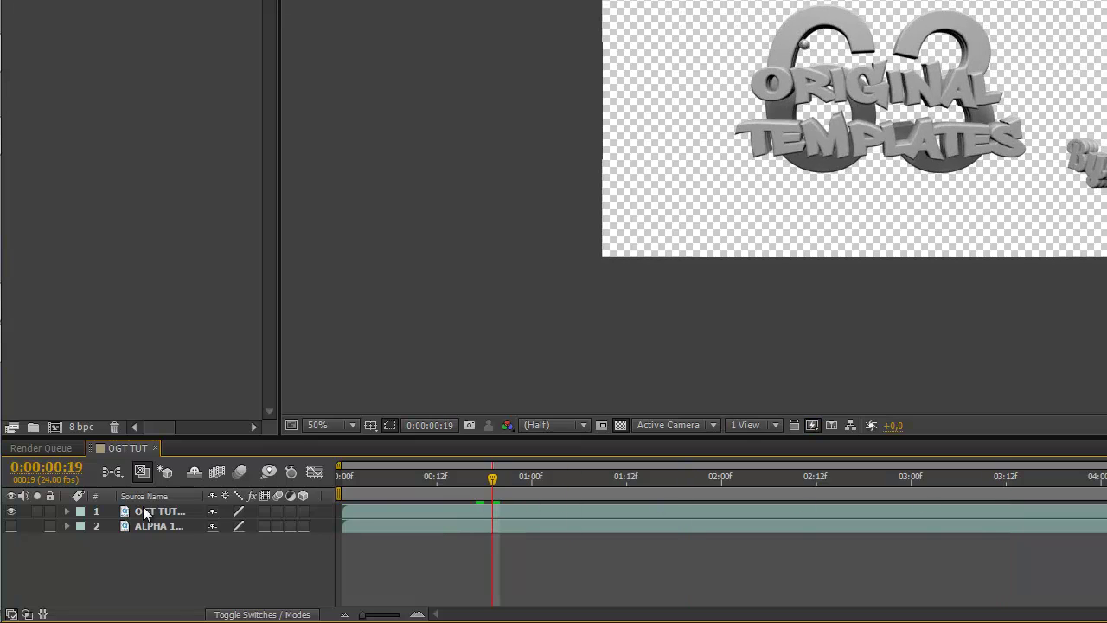
pyautogui.click(12, 526)
pyautogui.moveTo(497, 477); pyautogui.dragTo(468, 508)
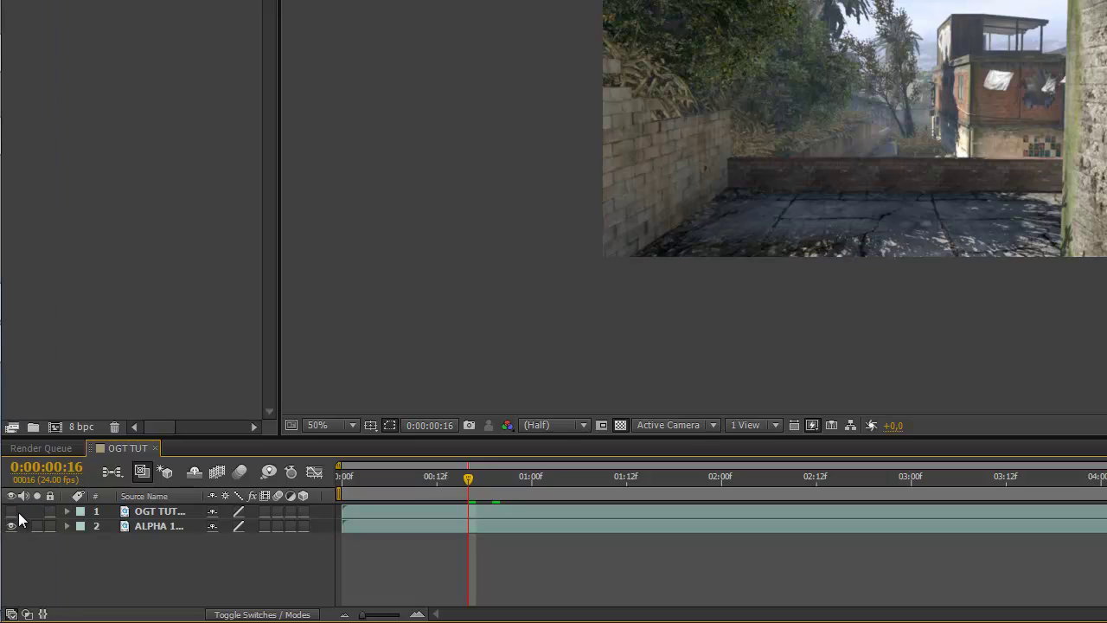
pyautogui.click(11, 511)
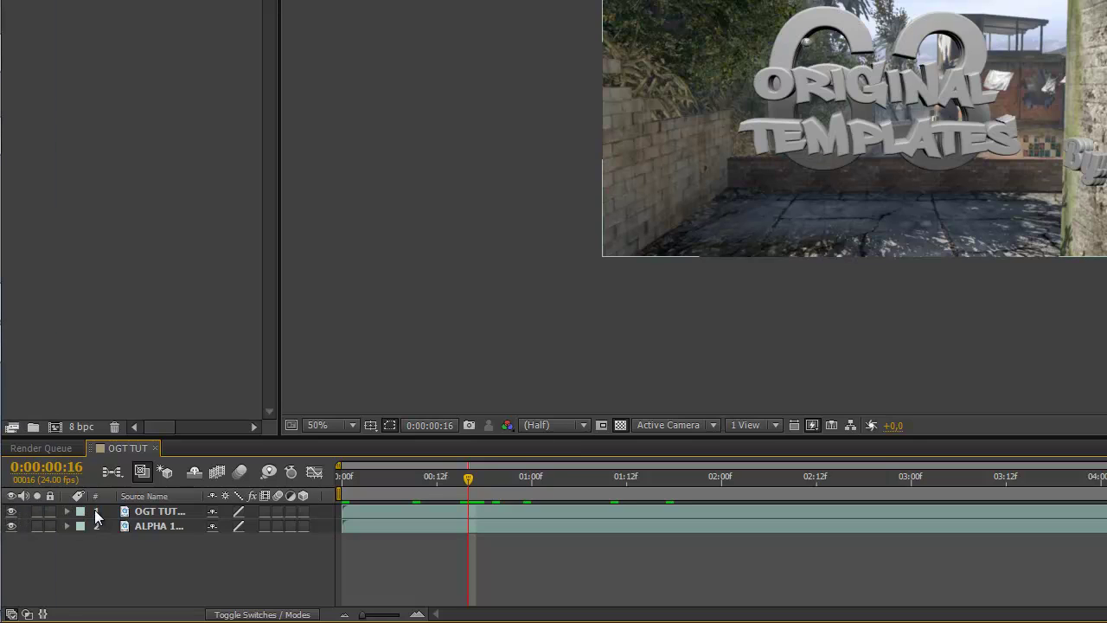
# Duplicate the ALPHA 1 layer and place the copy above the OGT TUT layer.
pyautogui.click(150, 526)
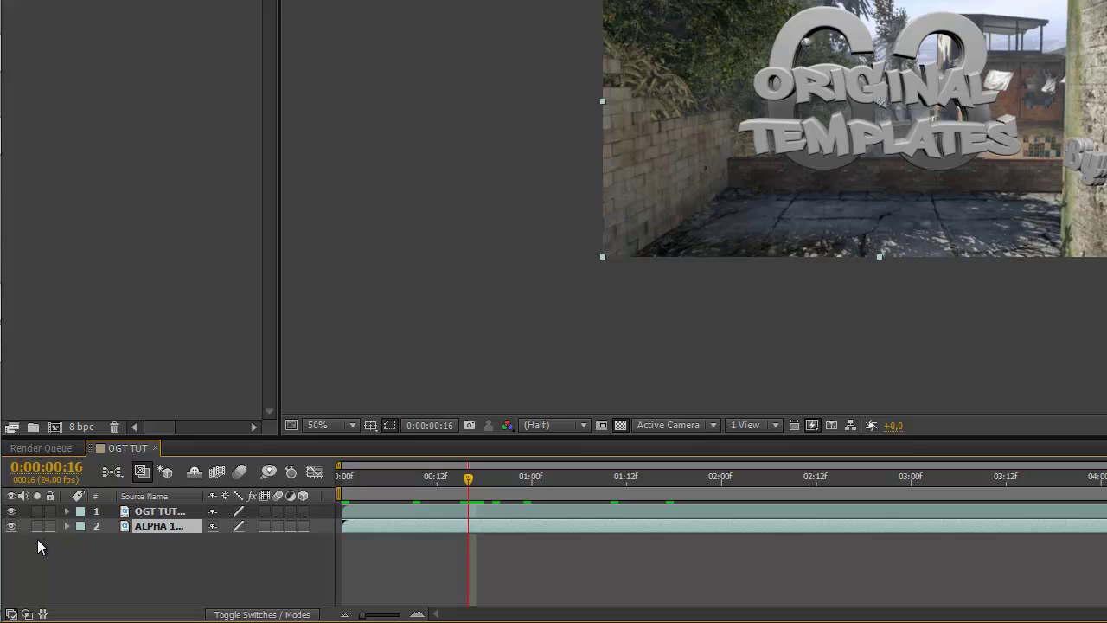
pyautogui.click(12, 512)
pyautogui.press('space')
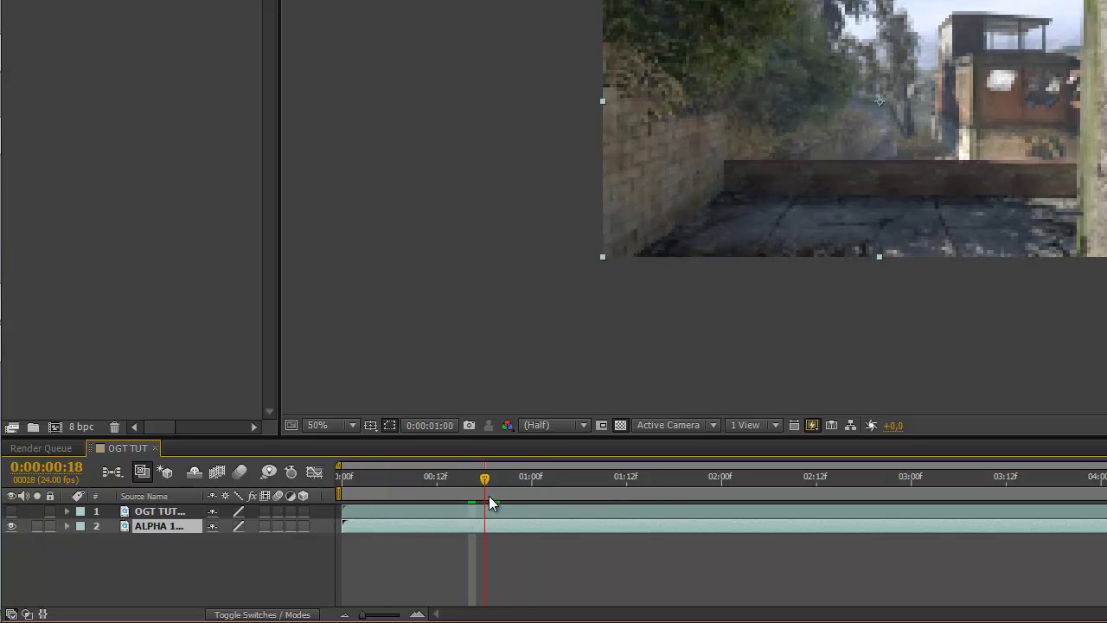
pyautogui.hotkey('ctrl', 'd')
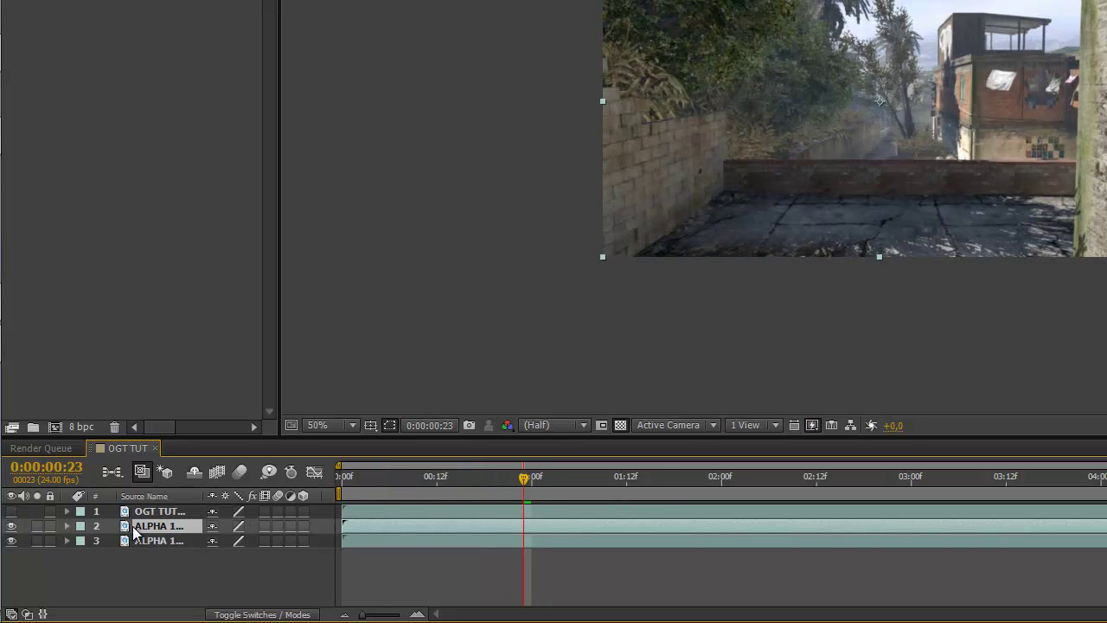
pyautogui.moveTo(145, 535); pyautogui.dragTo(147, 512)
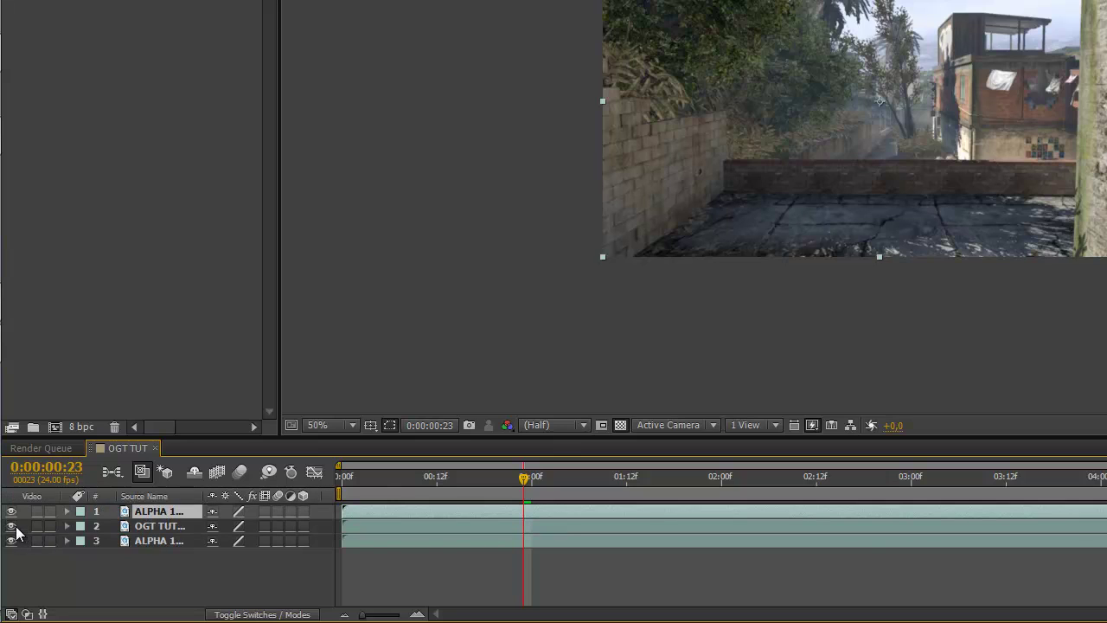
# Select the top ALPHA 1 layer and set the composition viewer's magnification to Fit up to 100%.
pyautogui.click(151, 526)
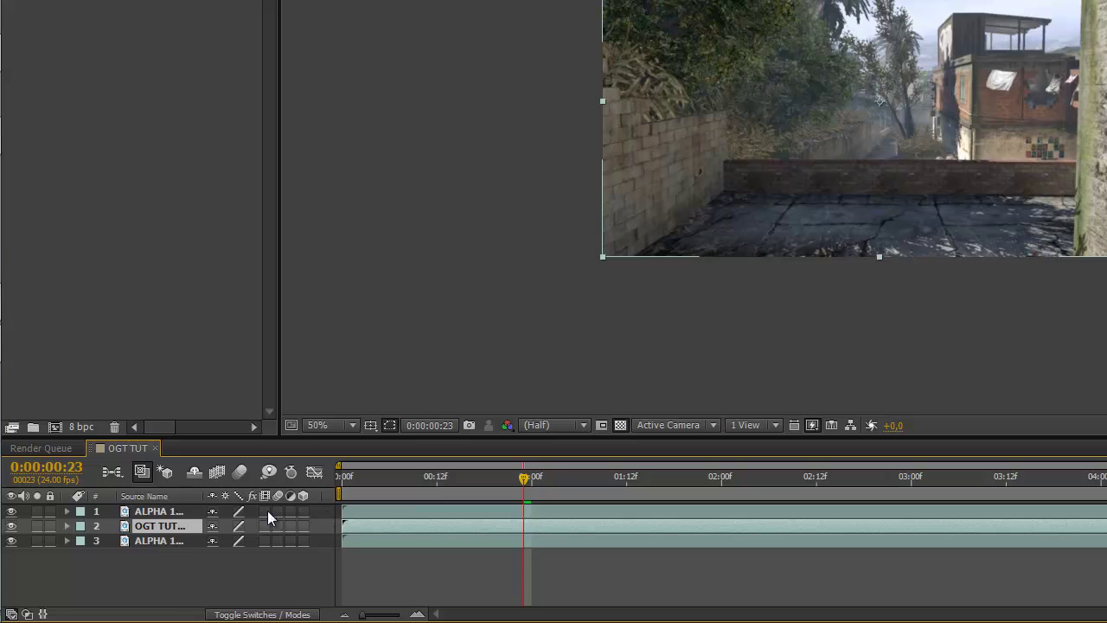
pyautogui.moveTo(171, 511)
pyautogui.mouseDown()
pyautogui.moveTo(169, 531)
pyautogui.moveTo(190, 525)
pyautogui.moveTo(188, 510)
pyautogui.mouseUp()
pyautogui.click(178, 512)
pyautogui.click(171, 525)
pyautogui.moveTo(528, 480); pyautogui.dragTo(656, 502)
pyautogui.click(343, 427)
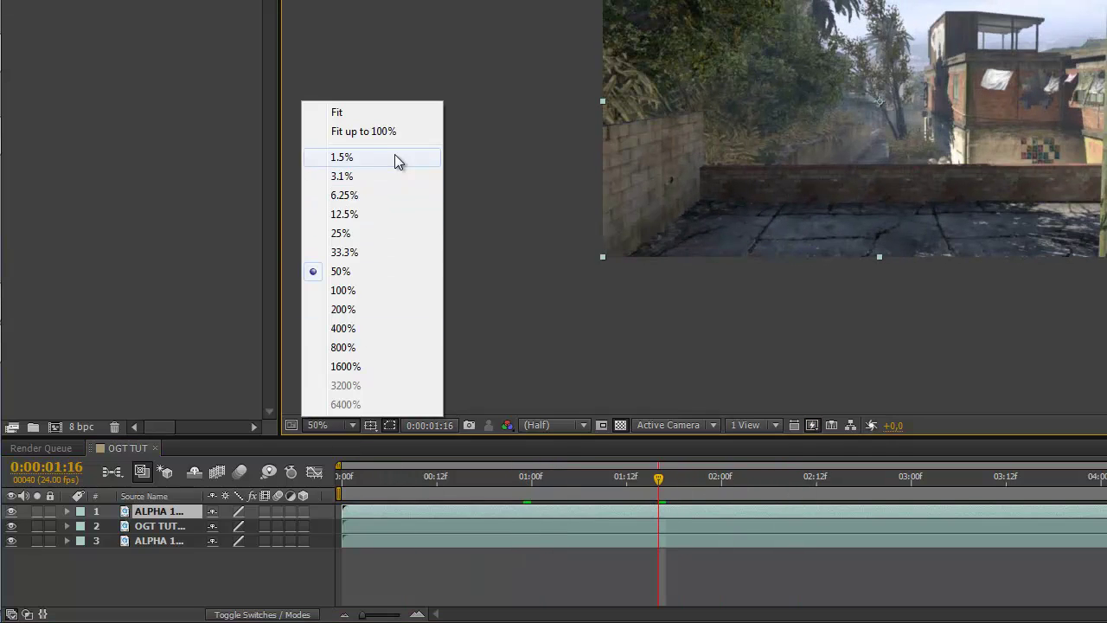
pyautogui.click(363, 131)
# Hide the top ALPHA 1 layer to reveal the title and return the playhead to the first frame.
pyautogui.moveTo(413, 492); pyautogui.dragTo(375, 492)
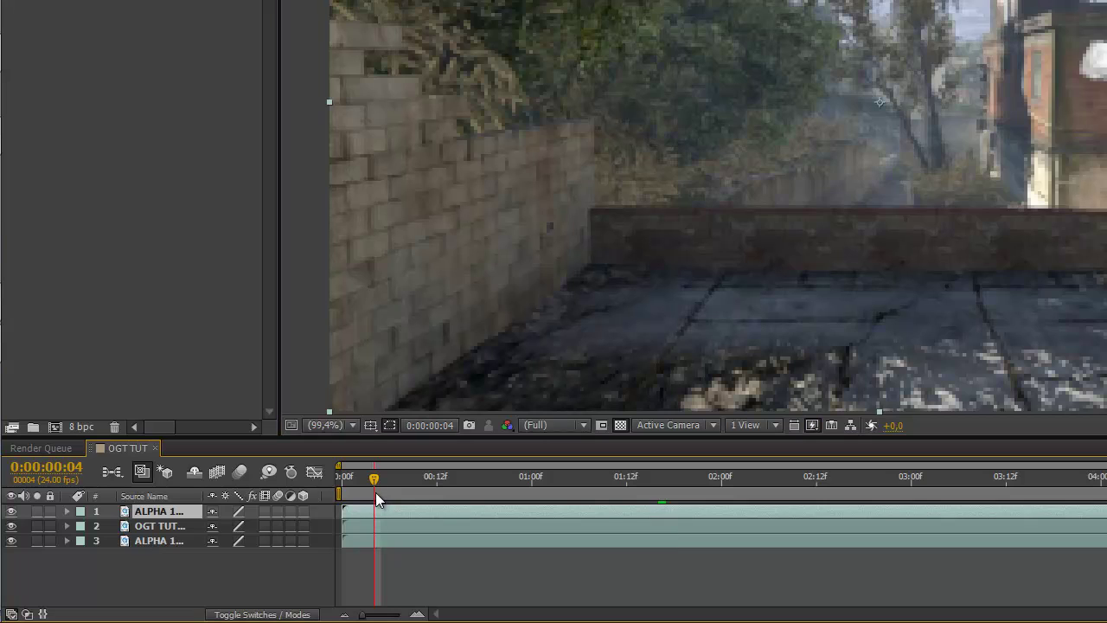
pyautogui.click(11, 512)
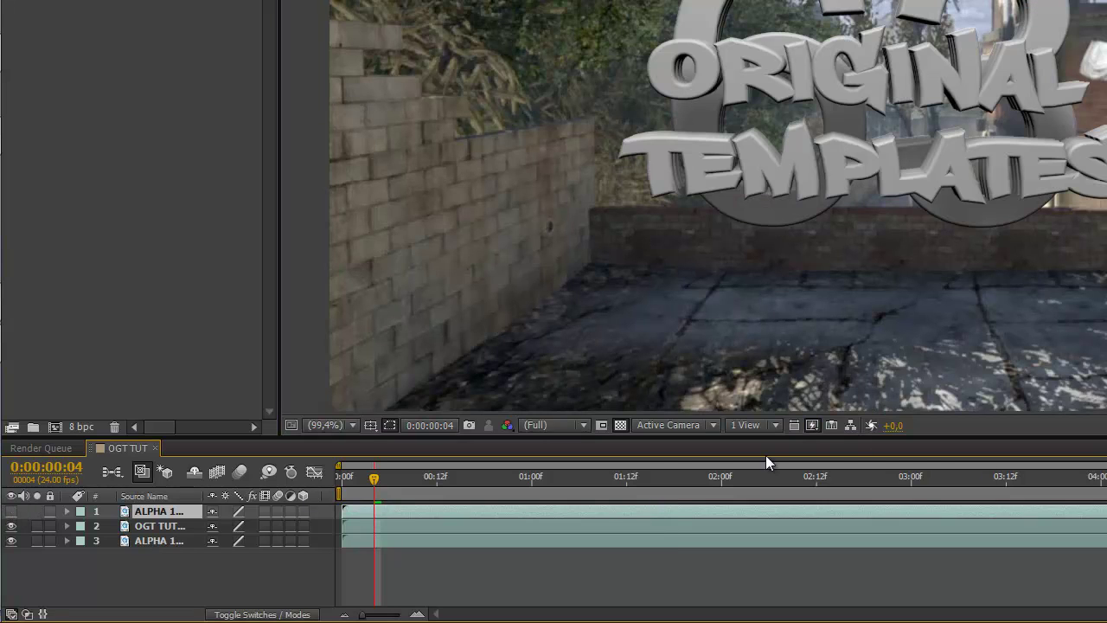
pyautogui.moveTo(421, 489); pyautogui.dragTo(400, 450)
pyautogui.moveTo(362, 496); pyautogui.dragTo(325, 487)
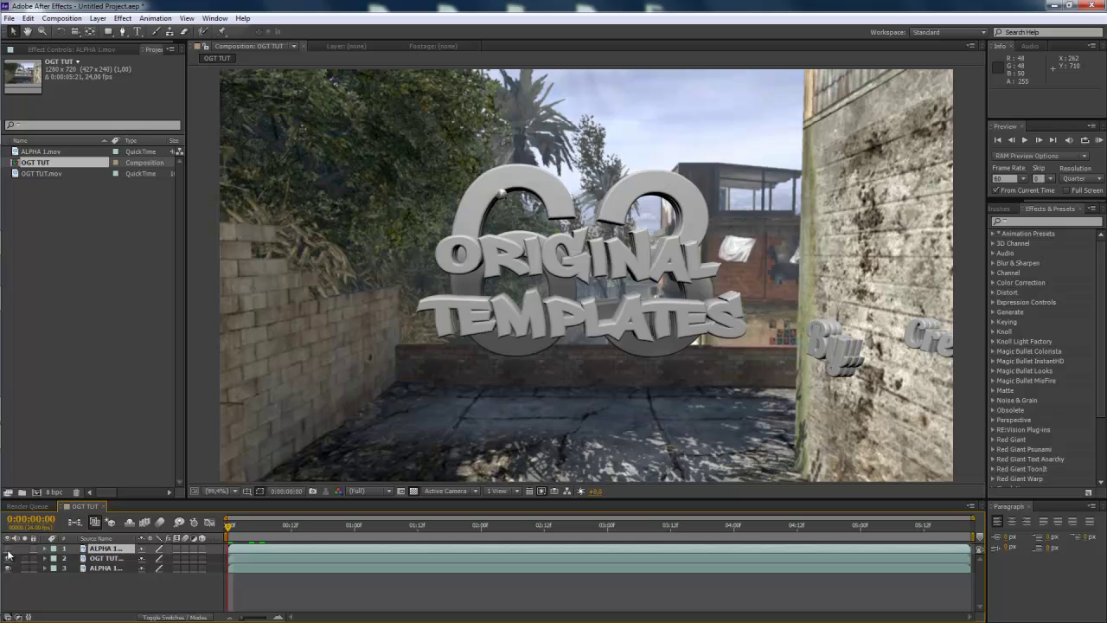
# Draw a closed Pen mask around the concrete wall on the top ALPHA 1 layer, following its inner edge and extending outside the frame.
pyautogui.click(123, 33)
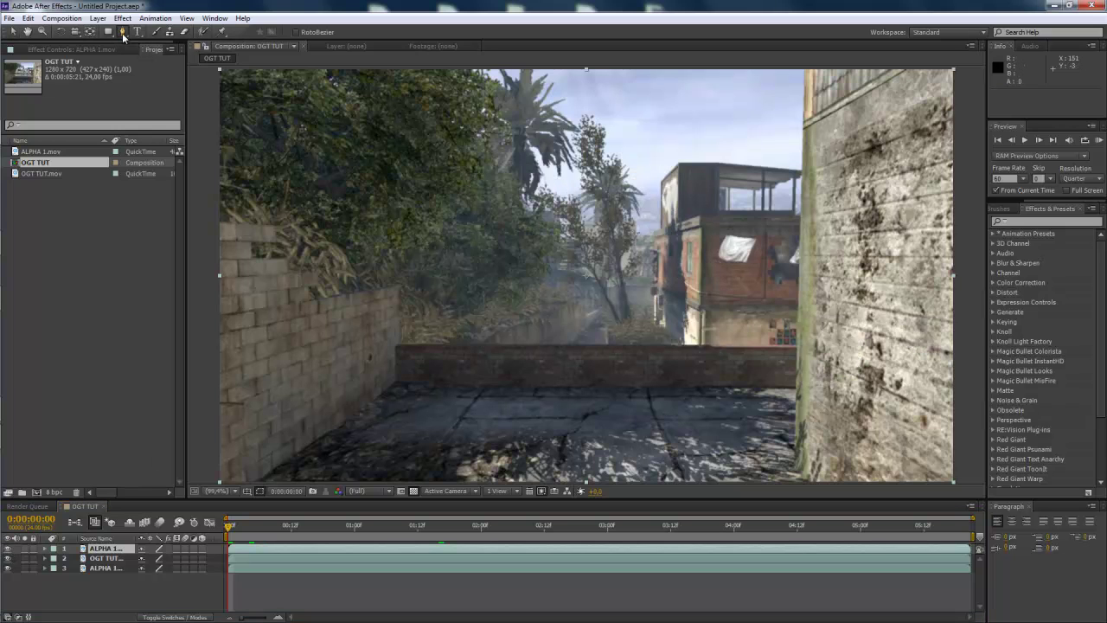
pyautogui.scroll(-1, 775, 134)
pyautogui.click(696, 147)
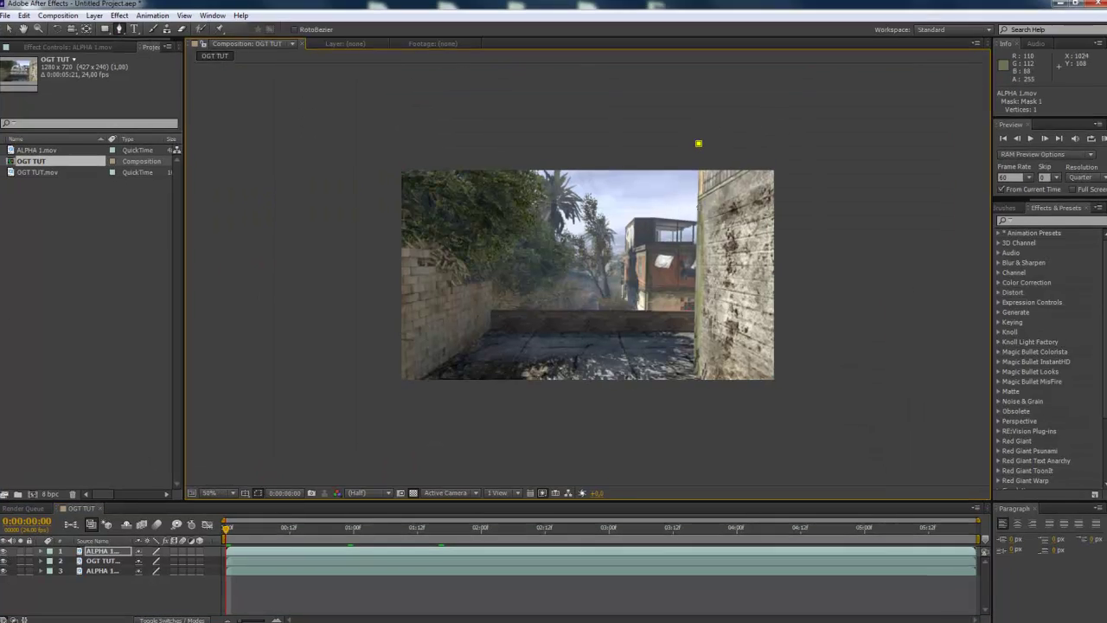
pyautogui.click(691, 373)
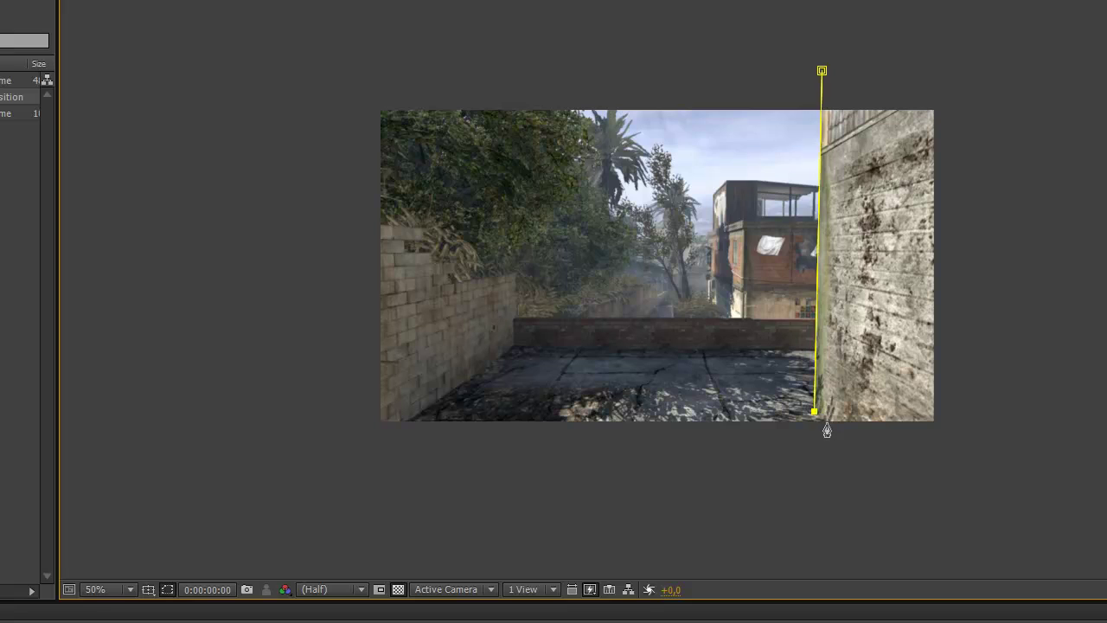
pyautogui.click(1021, 428)
pyautogui.click(1058, 315)
pyautogui.click(1060, 175)
pyautogui.click(1036, 56)
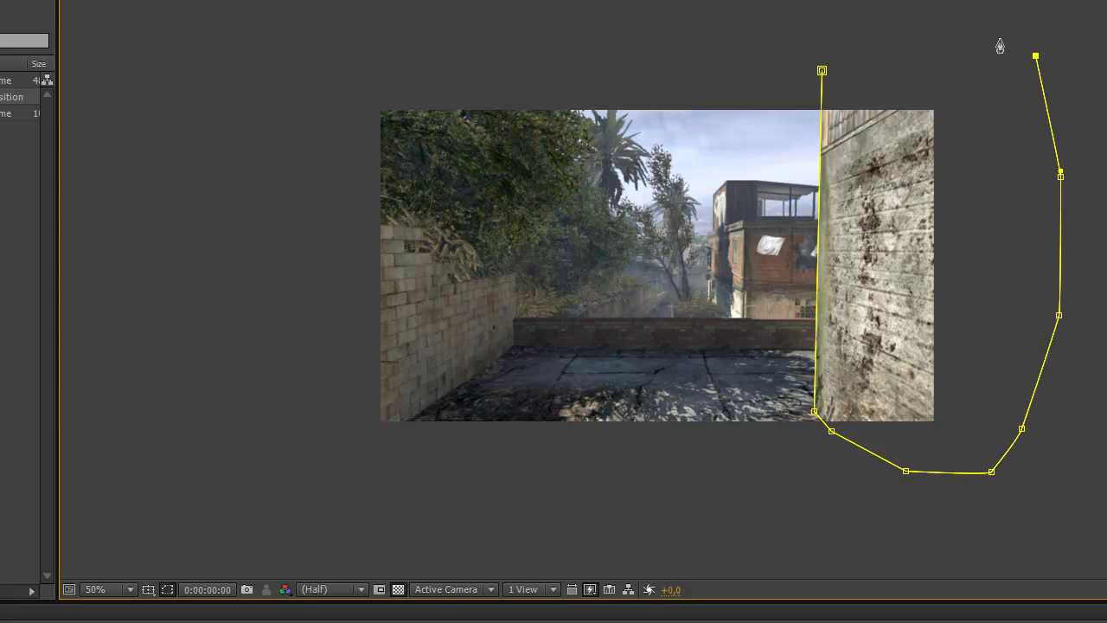
pyautogui.click(822, 71)
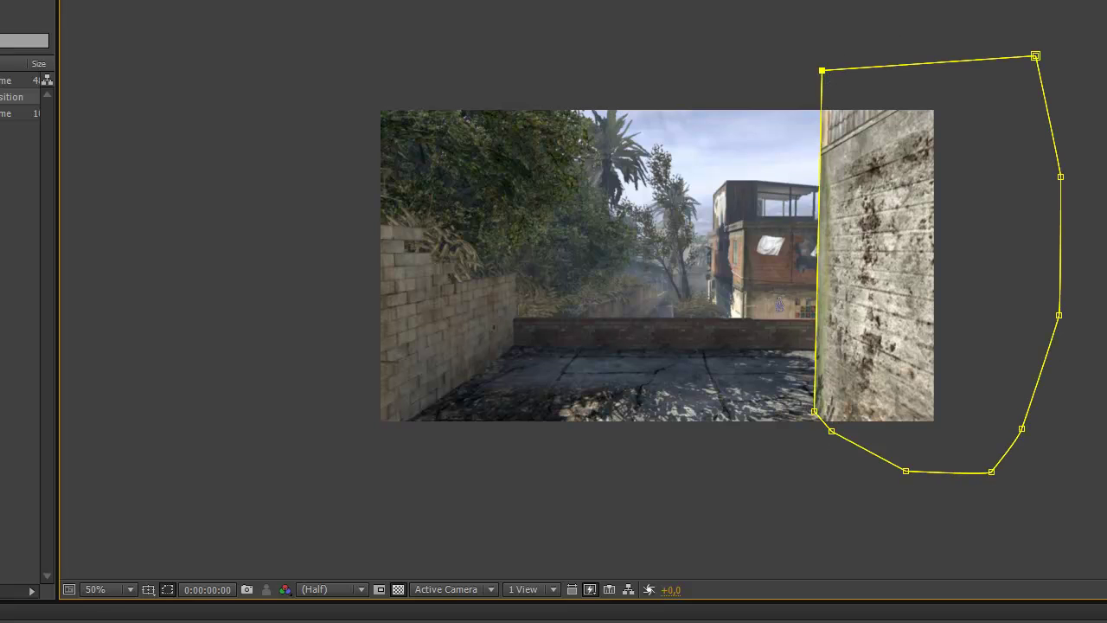
# Fit the composition view up to 100% and scrub the first second to check the mask against the moving wall, ending at the first frame.
pyautogui.click(105, 590)
pyautogui.click(190, 296)
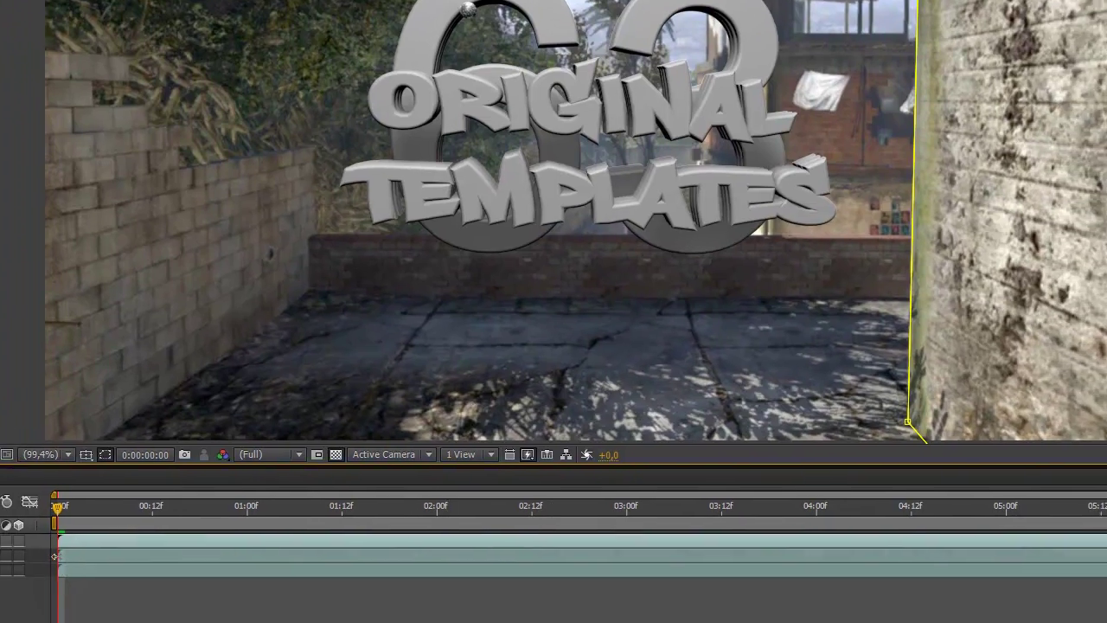
pyautogui.moveTo(55, 510); pyautogui.dragTo(186, 516)
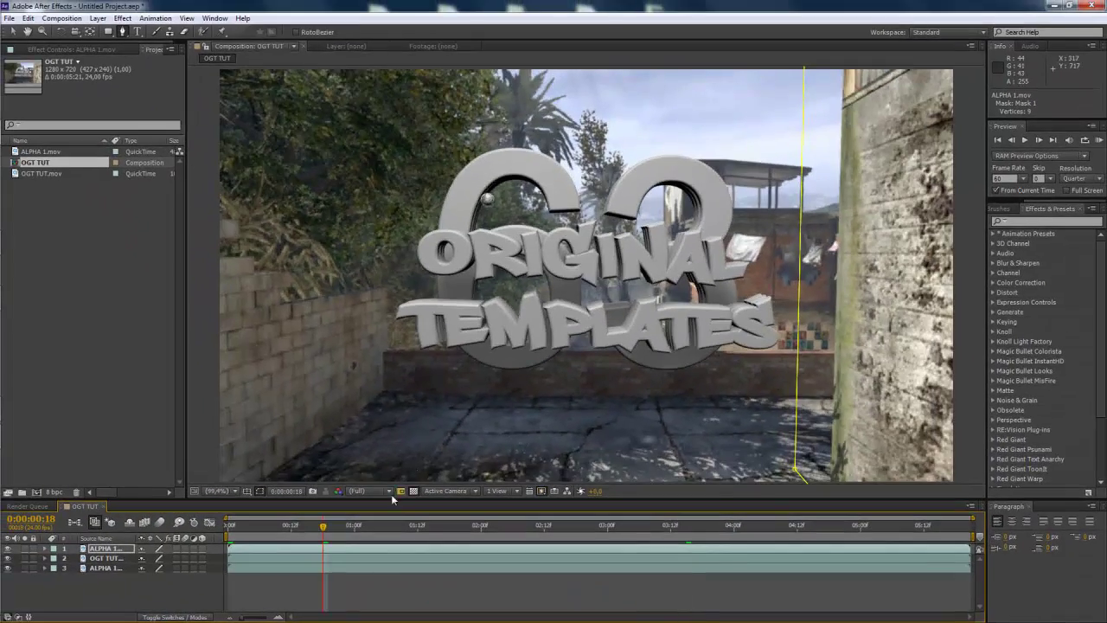
pyautogui.moveTo(341, 534); pyautogui.dragTo(228, 525)
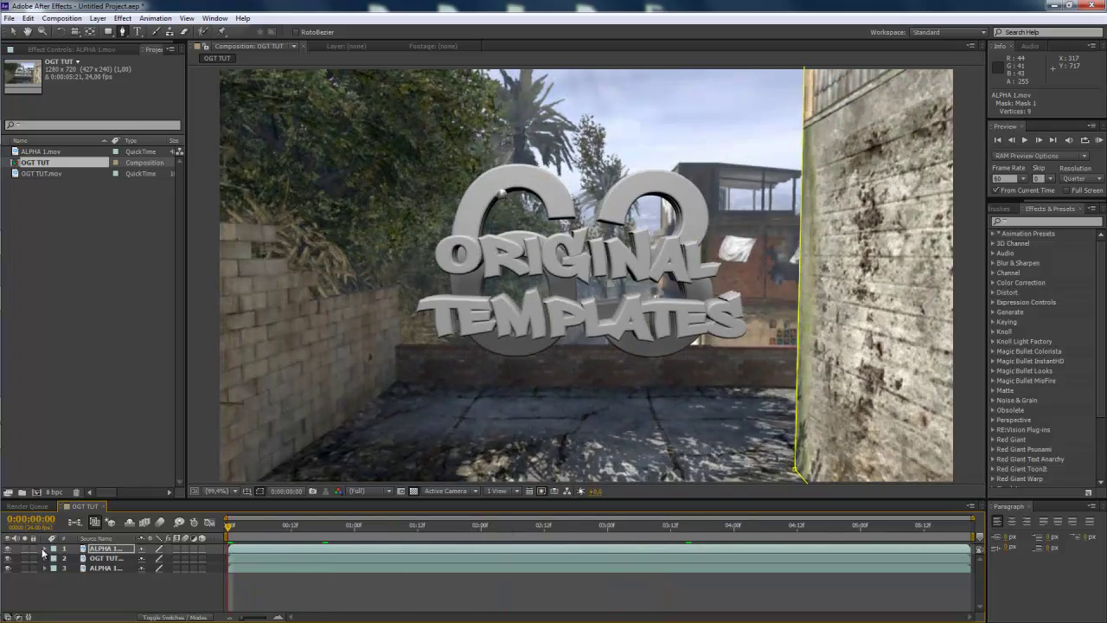
# Reveal Mask 1's properties on the top ALPHA 1 layer and enable Mask Path keyframing at the first frame.
pyautogui.click(44, 548)
pyautogui.click(45, 548)
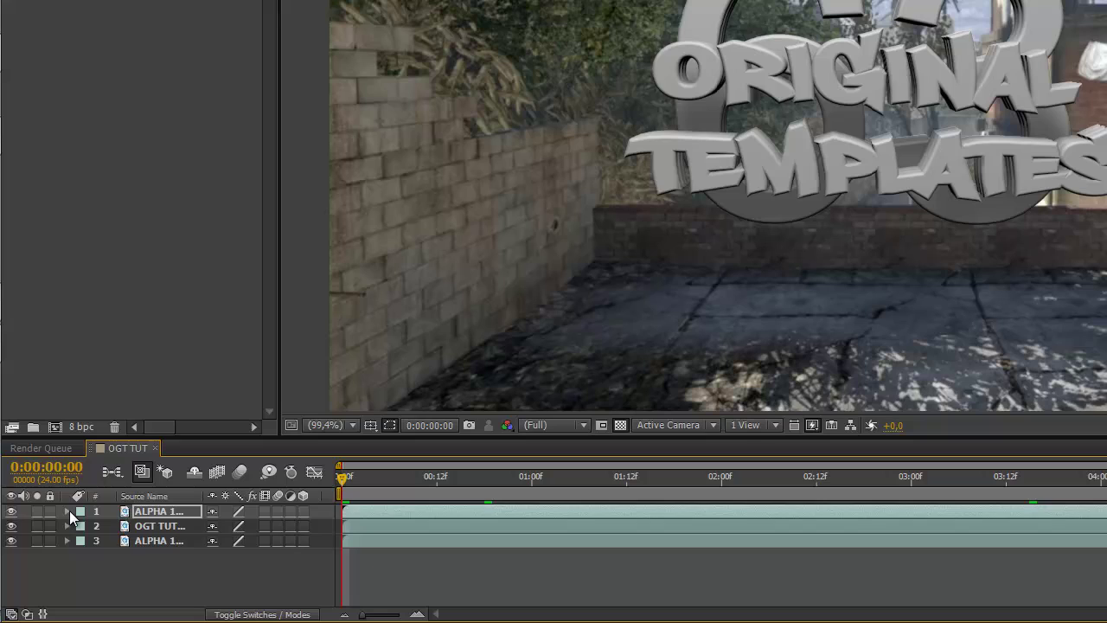
pyautogui.click(69, 511)
pyautogui.click(68, 511)
pyautogui.click(69, 511)
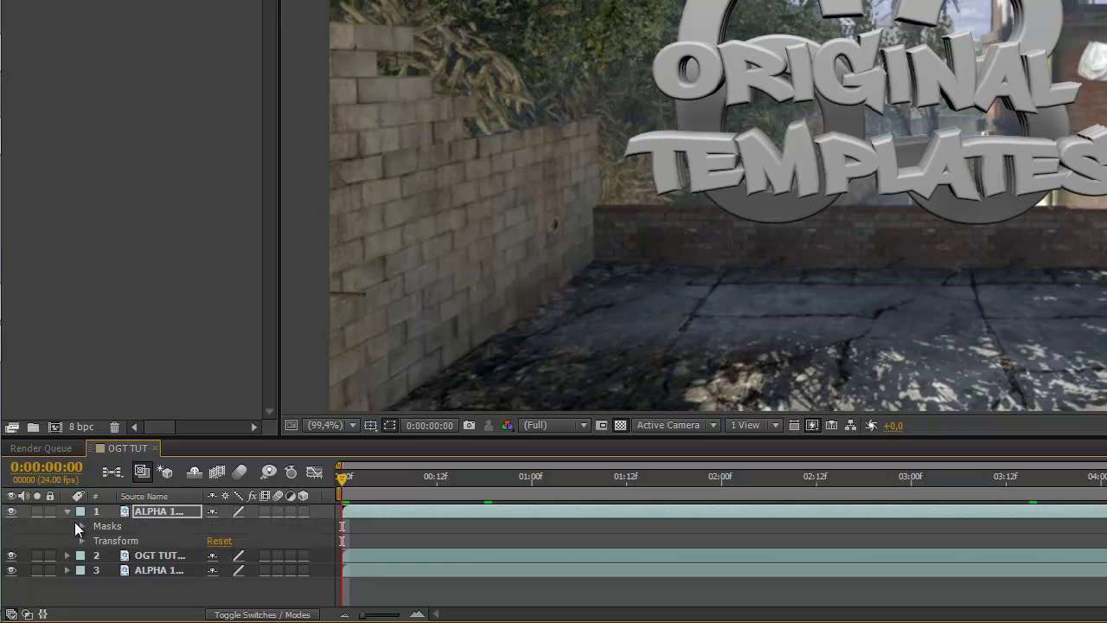
pyautogui.click(97, 524)
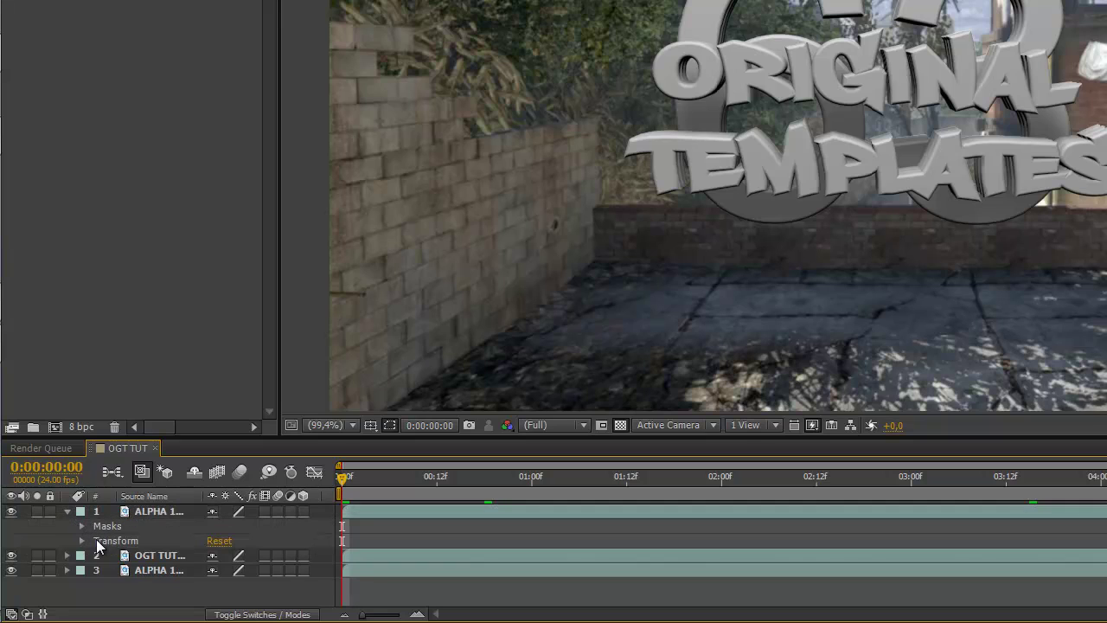
pyautogui.click(82, 526)
pyautogui.click(96, 541)
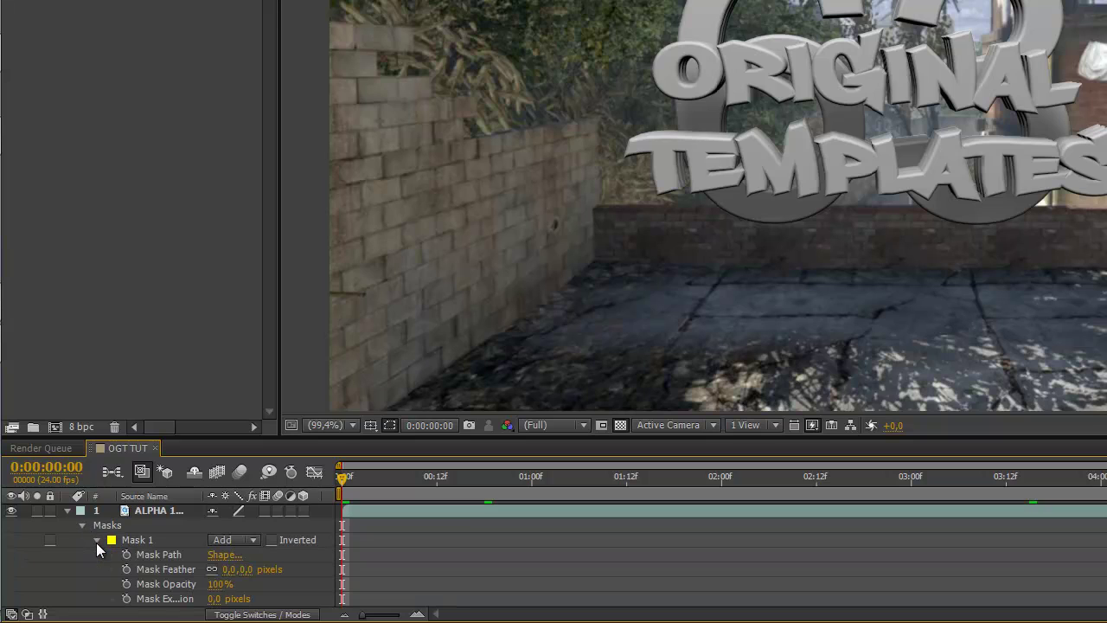
pyautogui.scroll(-1, 139, 539)
pyautogui.scroll(1, 136, 539)
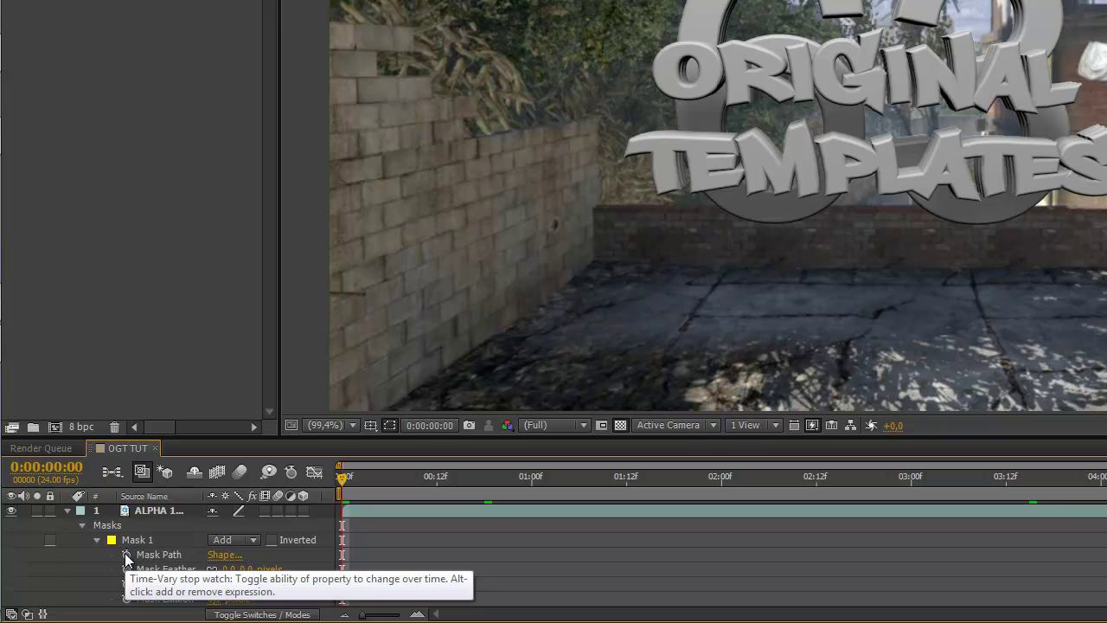
pyautogui.click(127, 553)
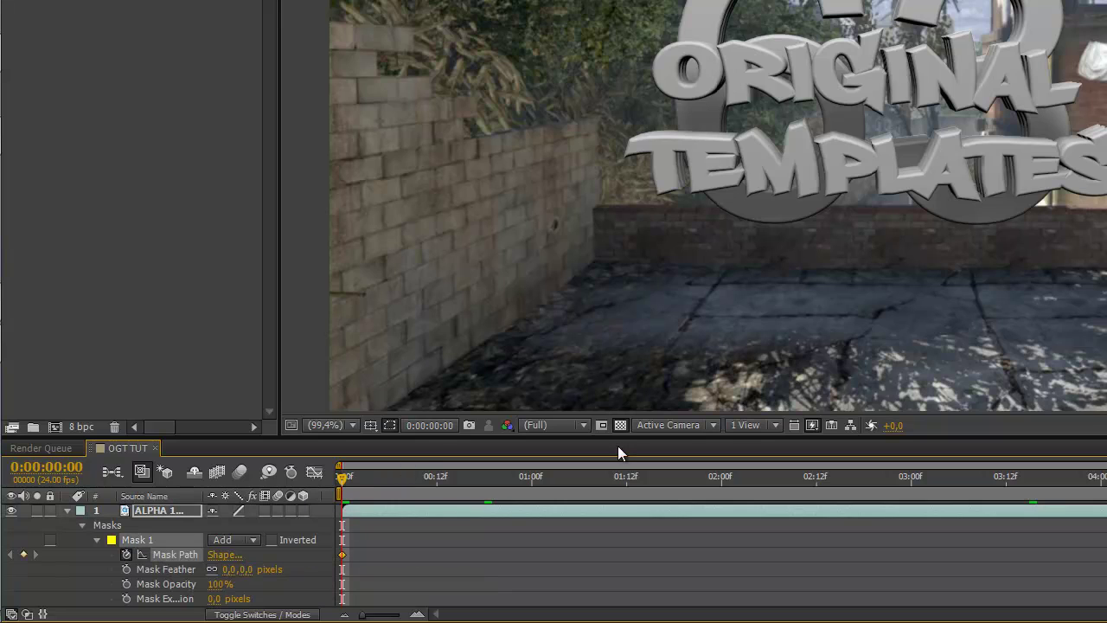
pyautogui.click(162, 512)
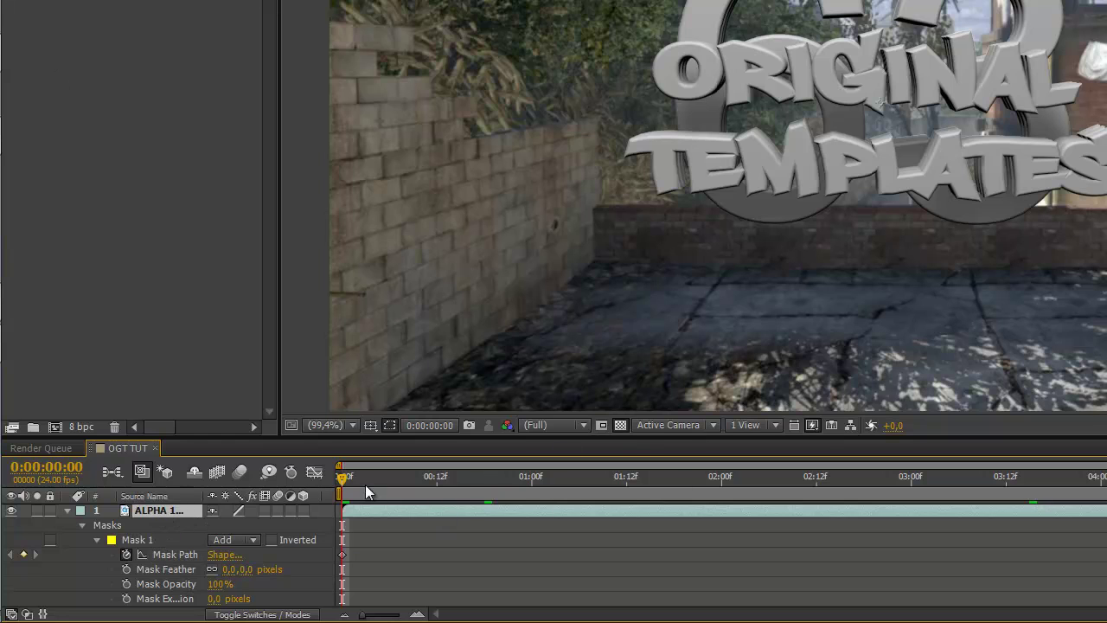
# Keyframe the mask path at 0:00:00:11 and 0:00:00:20 by moving its inner edge vertices onto the concrete wall's edge.
pyautogui.moveTo(344, 479); pyautogui.dragTo(430, 478)
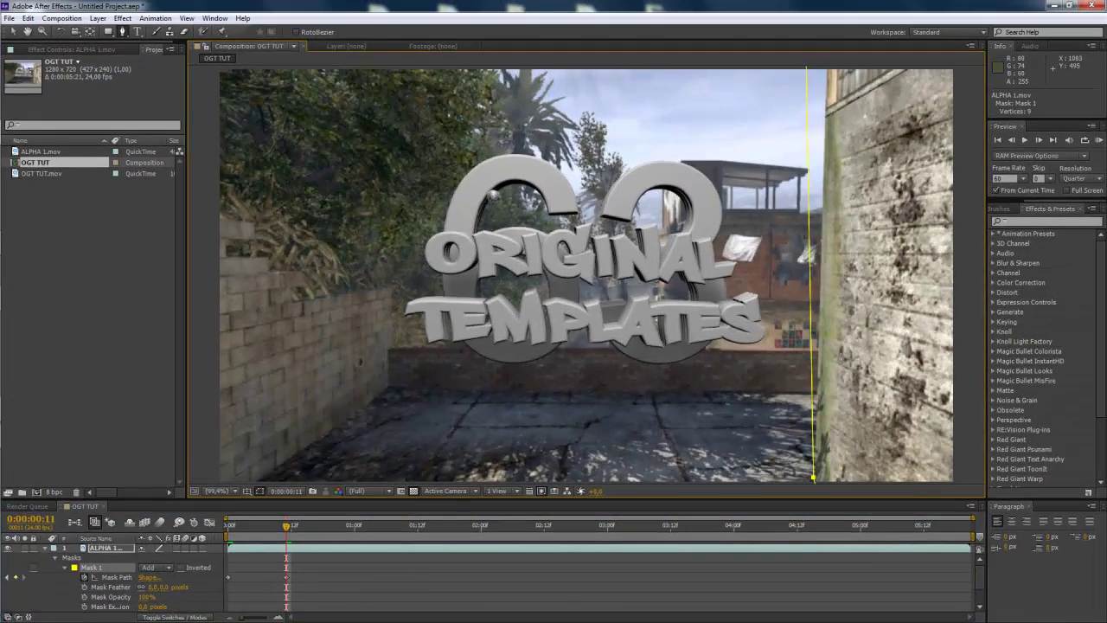
pyautogui.scroll(-1, 840, 356)
pyautogui.moveTo(698, 145); pyautogui.dragTo(709, 142)
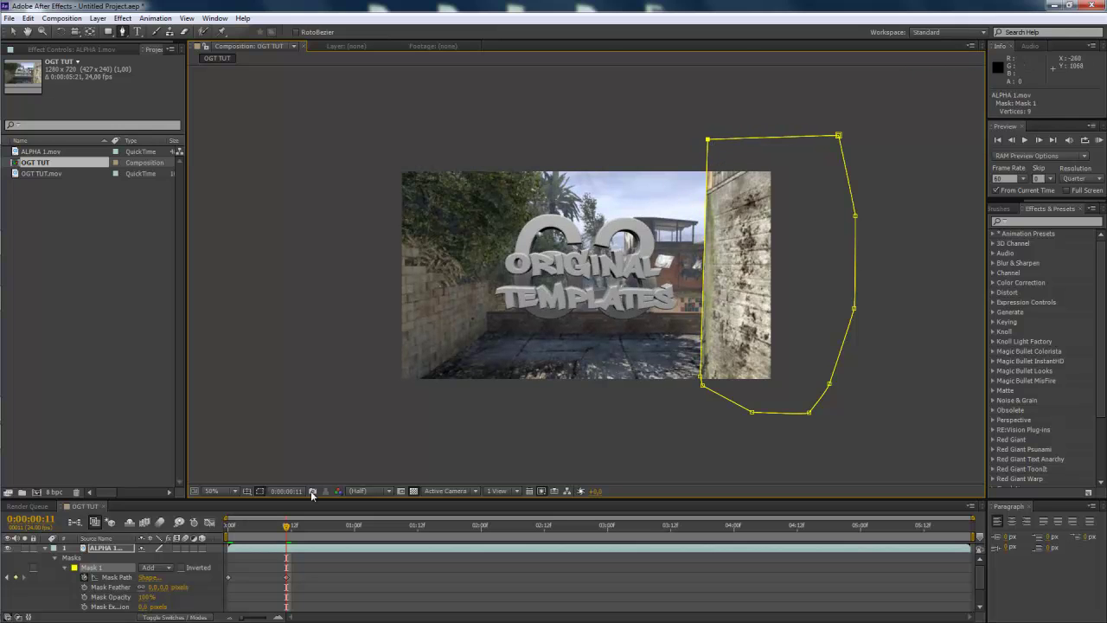
pyautogui.moveTo(273, 531); pyautogui.dragTo(313, 515)
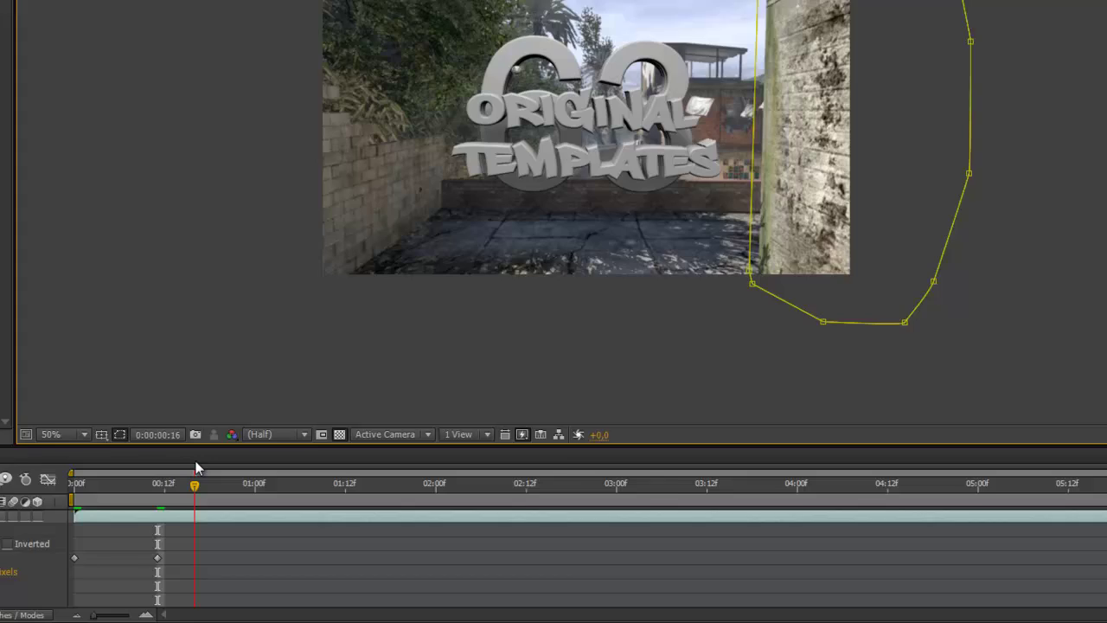
pyautogui.moveTo(196, 468); pyautogui.dragTo(204, 455)
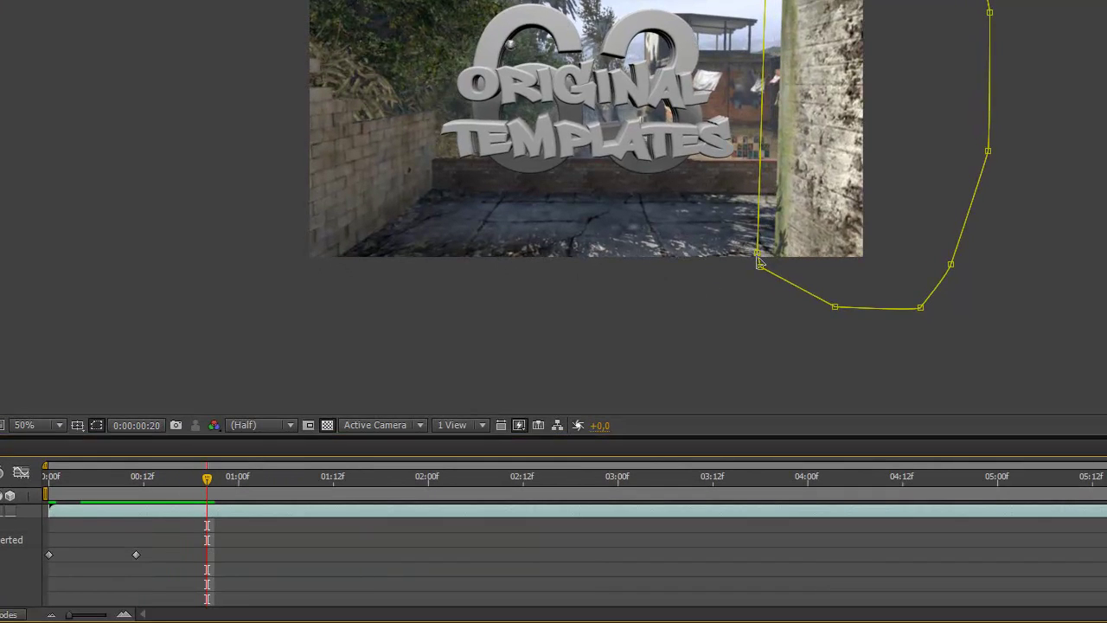
pyautogui.moveTo(765, 256); pyautogui.dragTo(772, 265)
pyautogui.moveTo(770, 0); pyautogui.dragTo(781, 0)
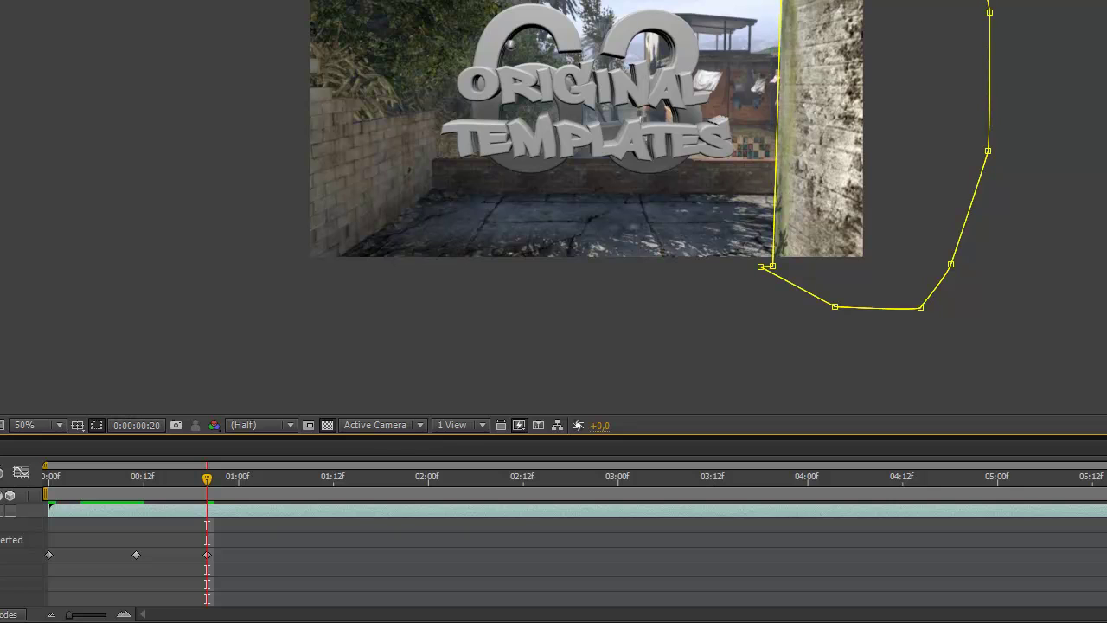
# Keyframe the mask path at 0:00:01:03 and 0:00:01:15, realigning its inner edge vertices with the shifting concrete wall.
pyautogui.moveTo(217, 491); pyautogui.dragTo(265, 502)
pyautogui.moveTo(774, 272); pyautogui.dragTo(788, 275)
pyautogui.moveTo(734, 83); pyautogui.dragTo(744, 83)
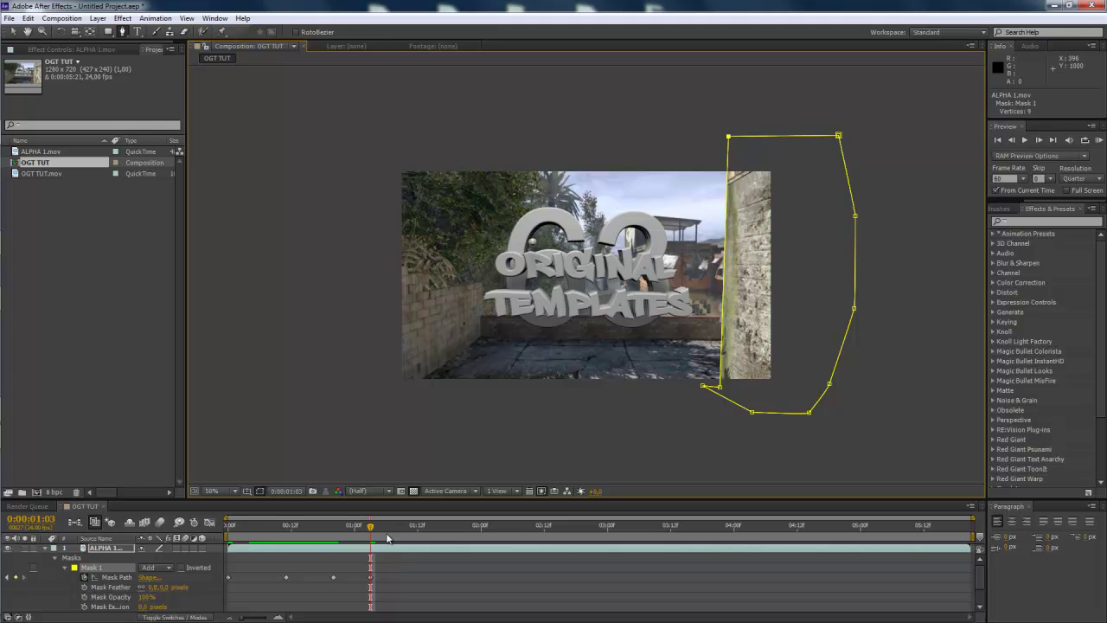
pyautogui.moveTo(386, 537); pyautogui.dragTo(433, 538)
pyautogui.moveTo(720, 389); pyautogui.dragTo(731, 392)
pyautogui.moveTo(728, 396); pyautogui.dragTo(731, 396)
pyautogui.moveTo(729, 136); pyautogui.dragTo(740, 129)
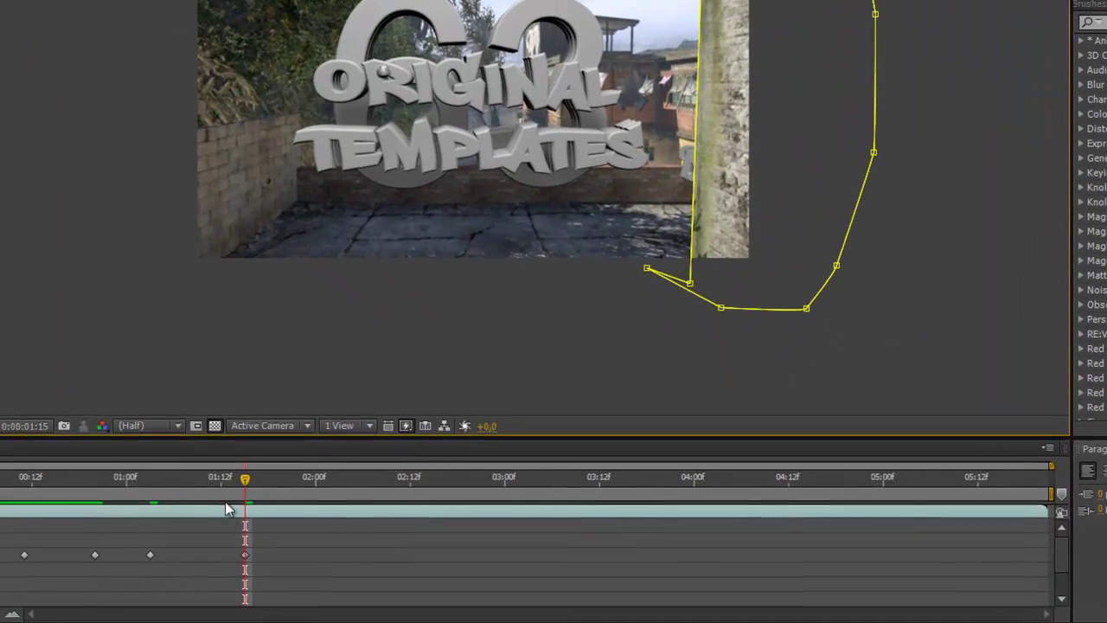
# Check the mask between the last two keyframes and correct its inner edge along the wall at 0:00:01:09.
pyautogui.moveTo(227, 508); pyautogui.dragTo(196, 507)
pyautogui.click(2, 425)
pyautogui.click(6, 133)
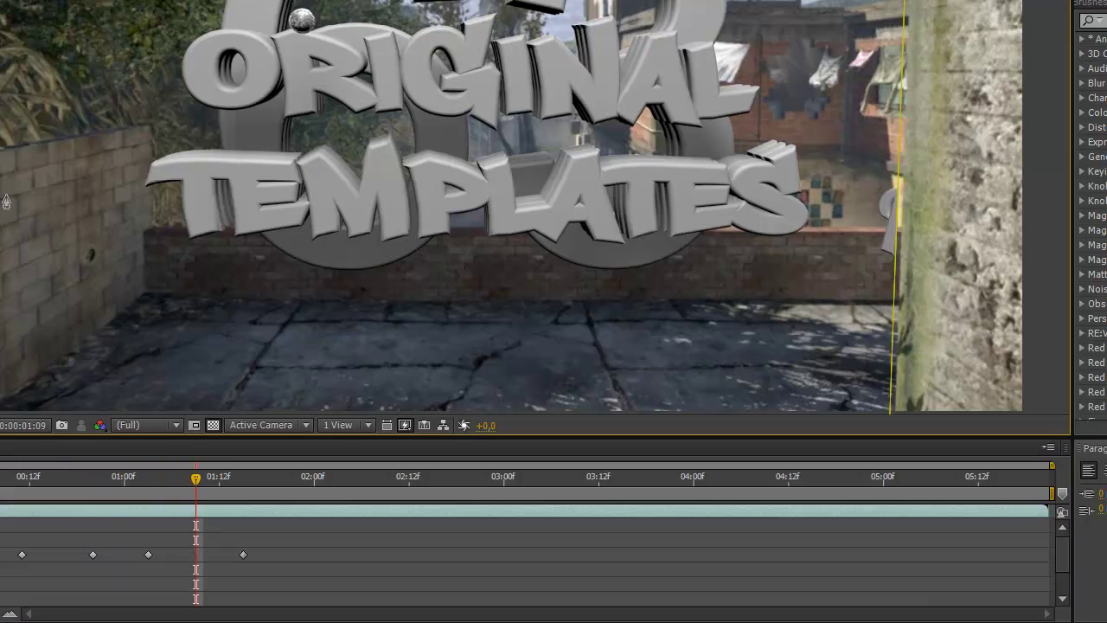
pyautogui.moveTo(168, 487); pyautogui.dragTo(195, 484)
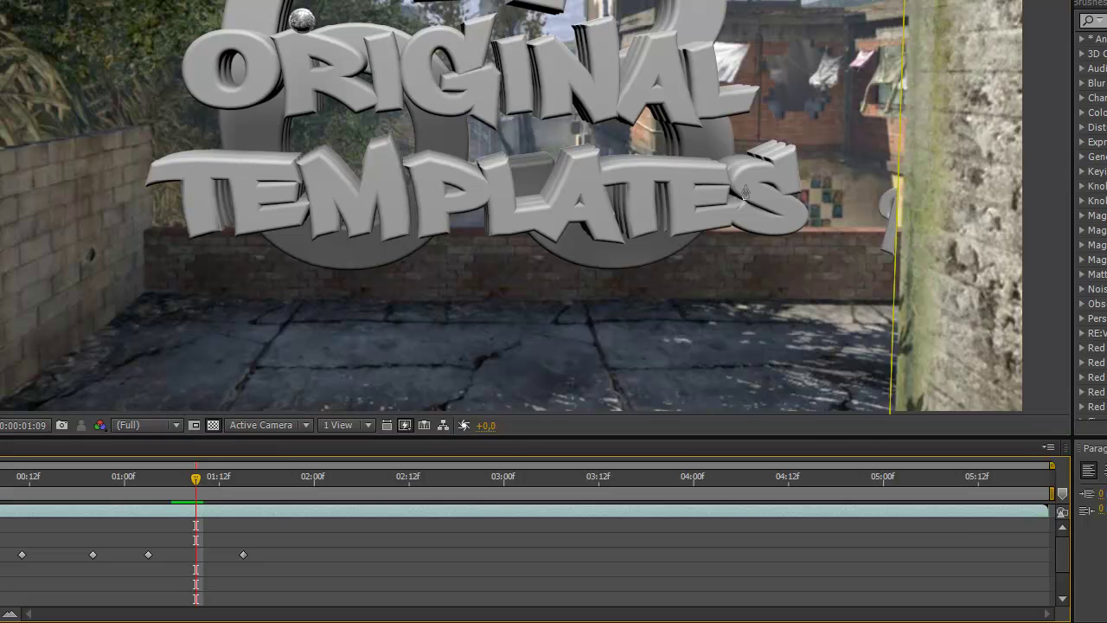
pyautogui.press(',')
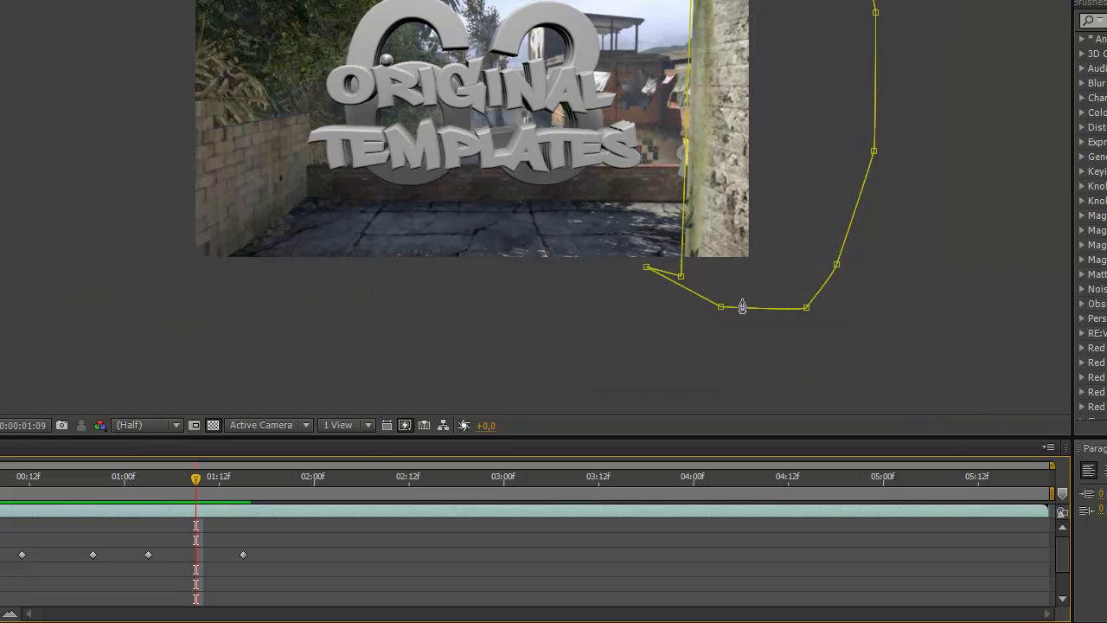
pyautogui.moveTo(681, 279); pyautogui.dragTo(682, 278)
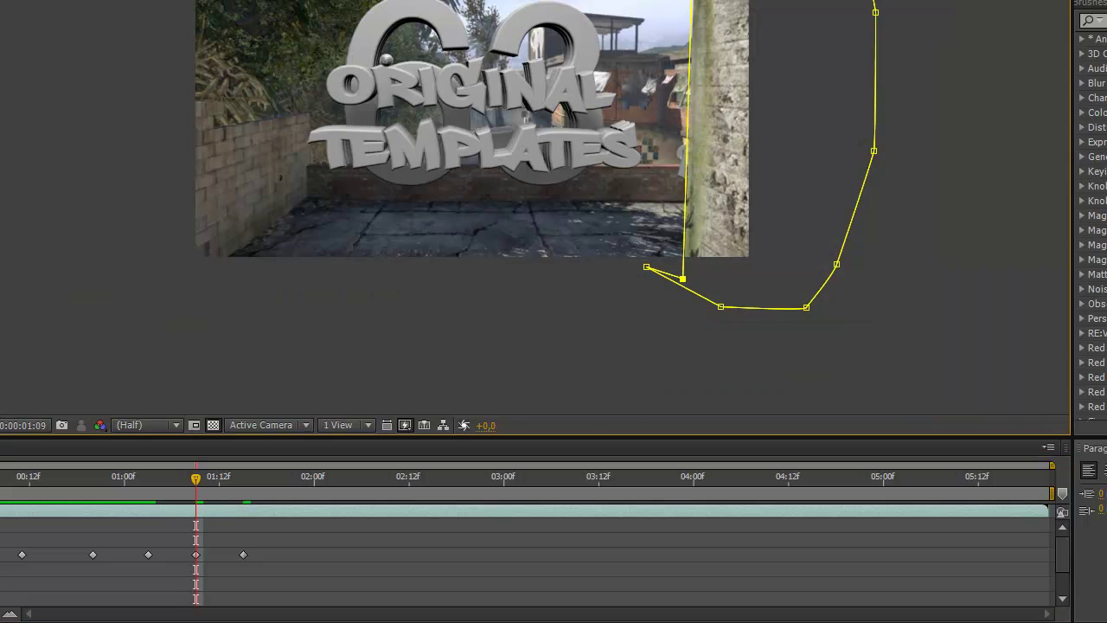
pyautogui.moveTo(691, 1); pyautogui.dragTo(693, 1)
# Keyframe the mask path at 0:00:02:06 and 0:00:02:14 so its inner edge keeps following the concrete wall.
pyautogui.moveTo(193, 508); pyautogui.dragTo(362, 477)
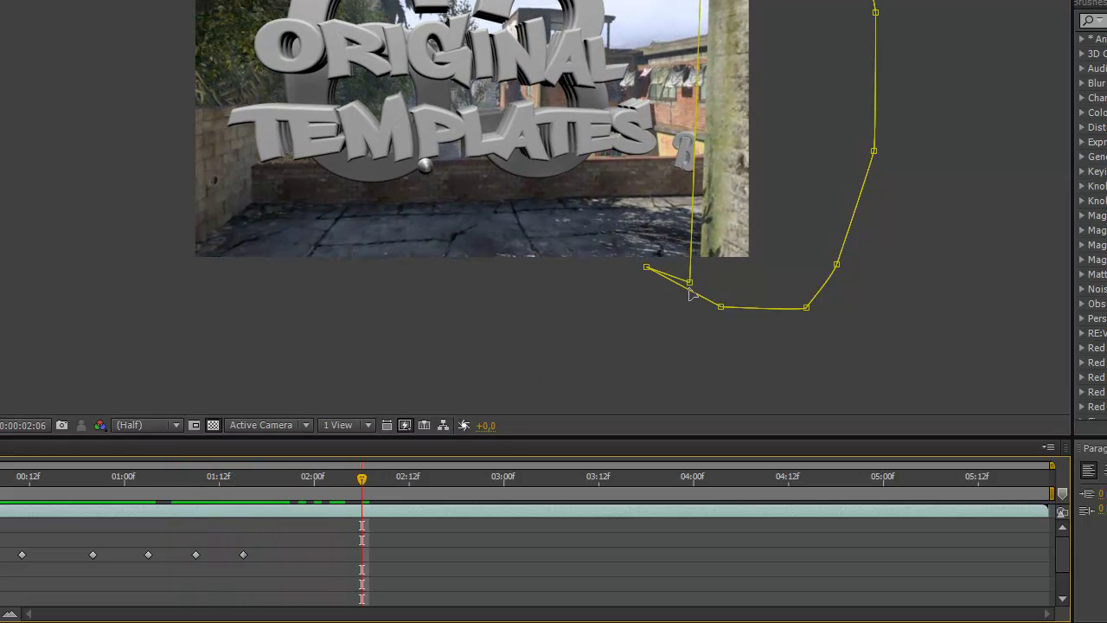
pyautogui.moveTo(691, 288); pyautogui.dragTo(698, 285)
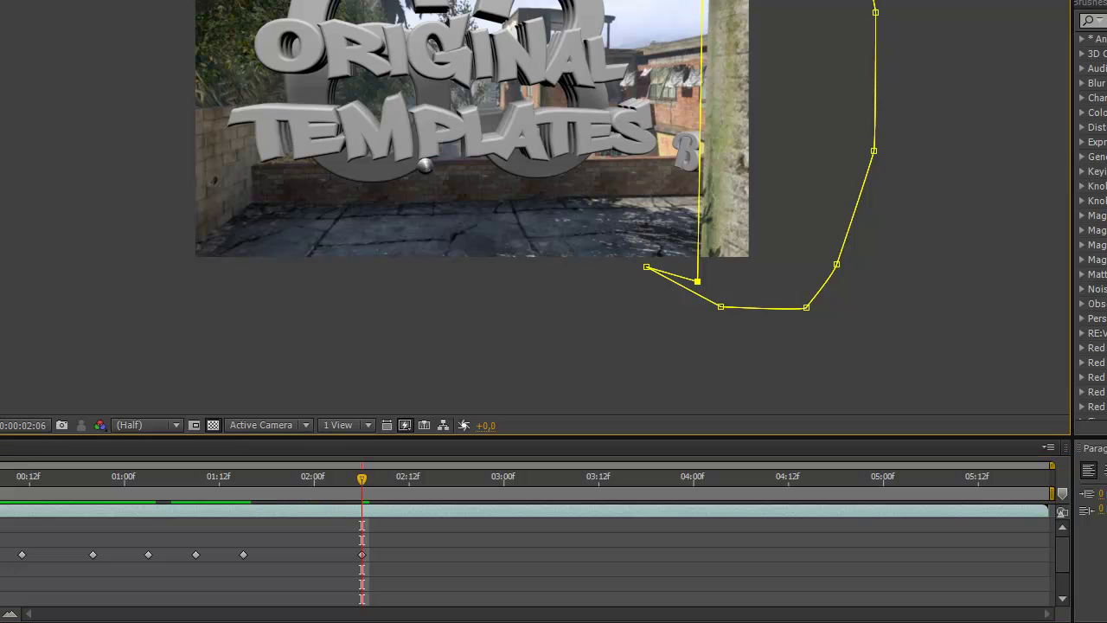
pyautogui.moveTo(702, 2); pyautogui.dragTo(710, 1)
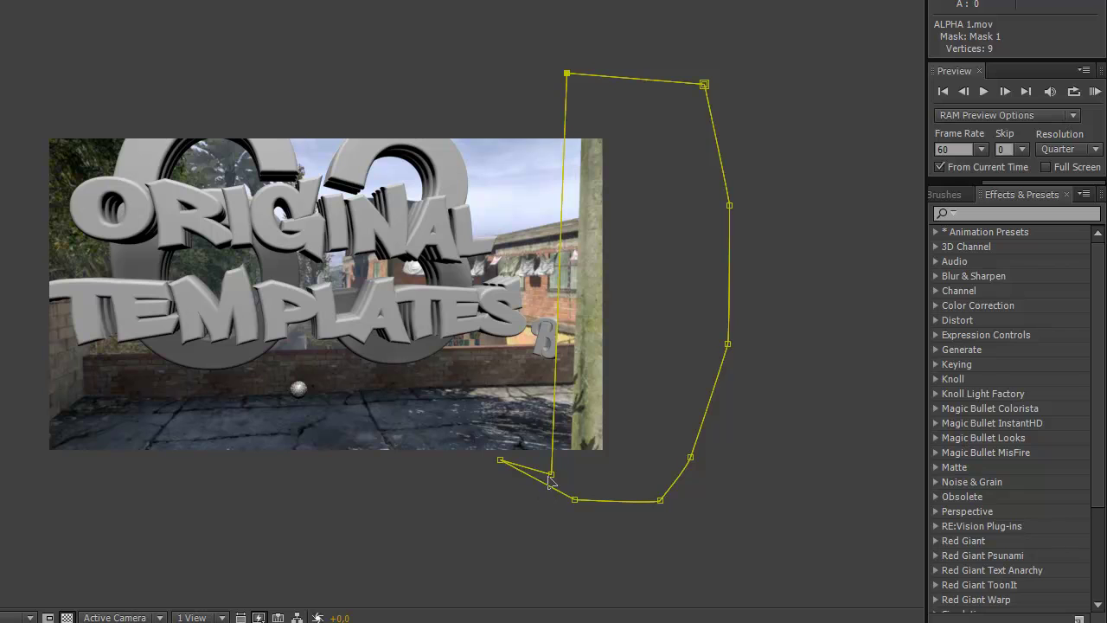
pyautogui.moveTo(550, 475); pyautogui.dragTo(569, 490)
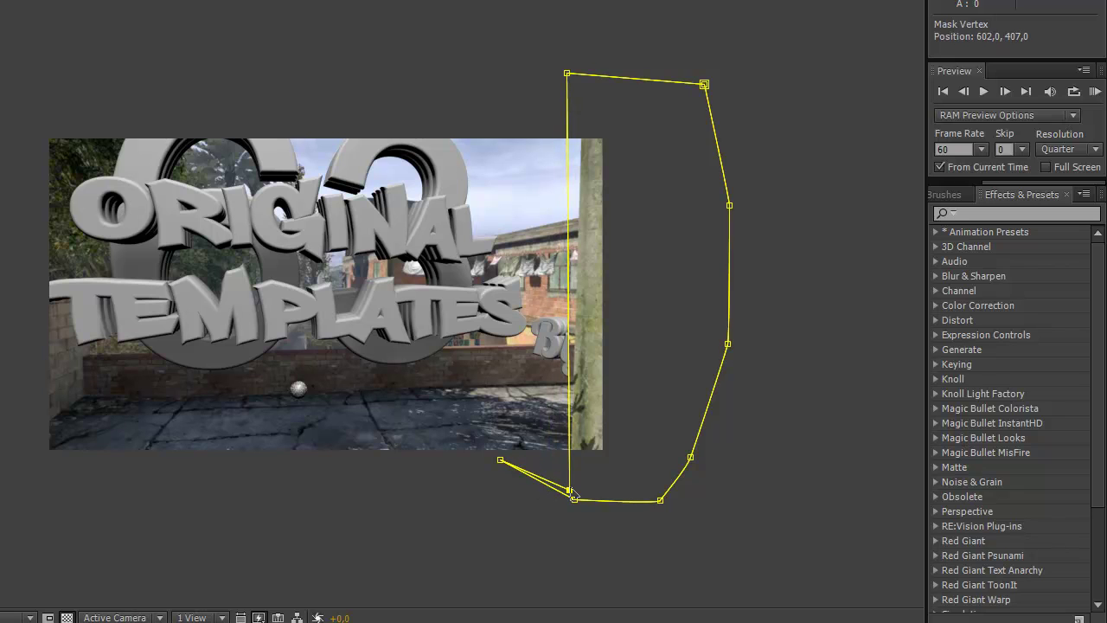
pyautogui.moveTo(568, 74); pyautogui.dragTo(586, 53)
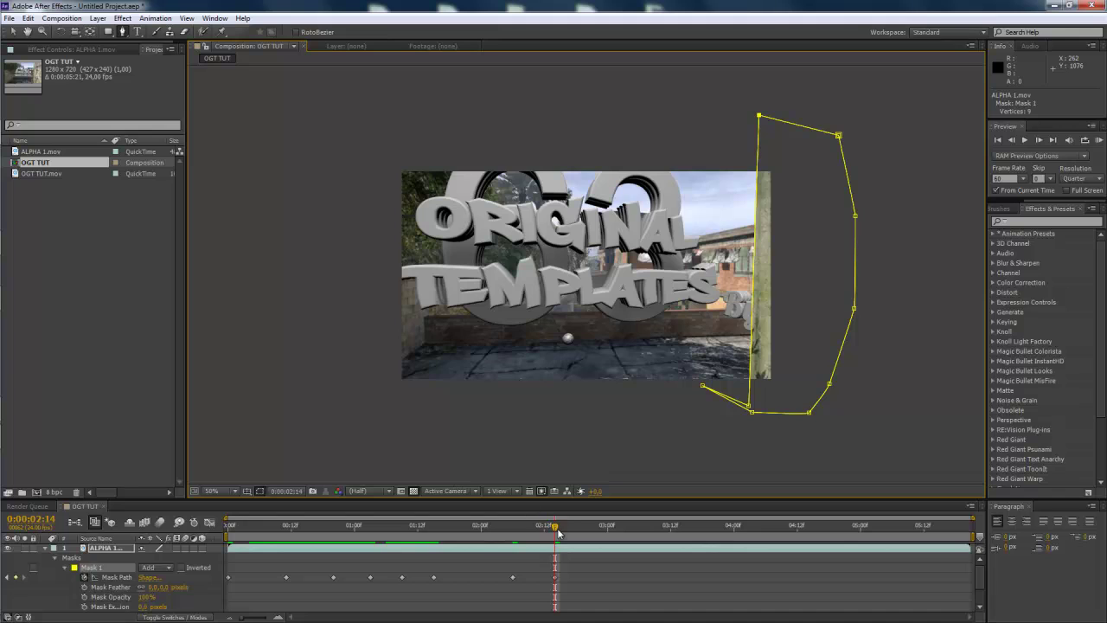
# At 0:00:02:20, move the mask's inner edge vertices to the frame's right border, where the wall leaves the shot.
pyautogui.moveTo(558, 531); pyautogui.dragTo(588, 532)
pyautogui.moveTo(749, 406); pyautogui.dragTo(766, 405)
pyautogui.moveTo(759, 115); pyautogui.dragTo(786, 109)
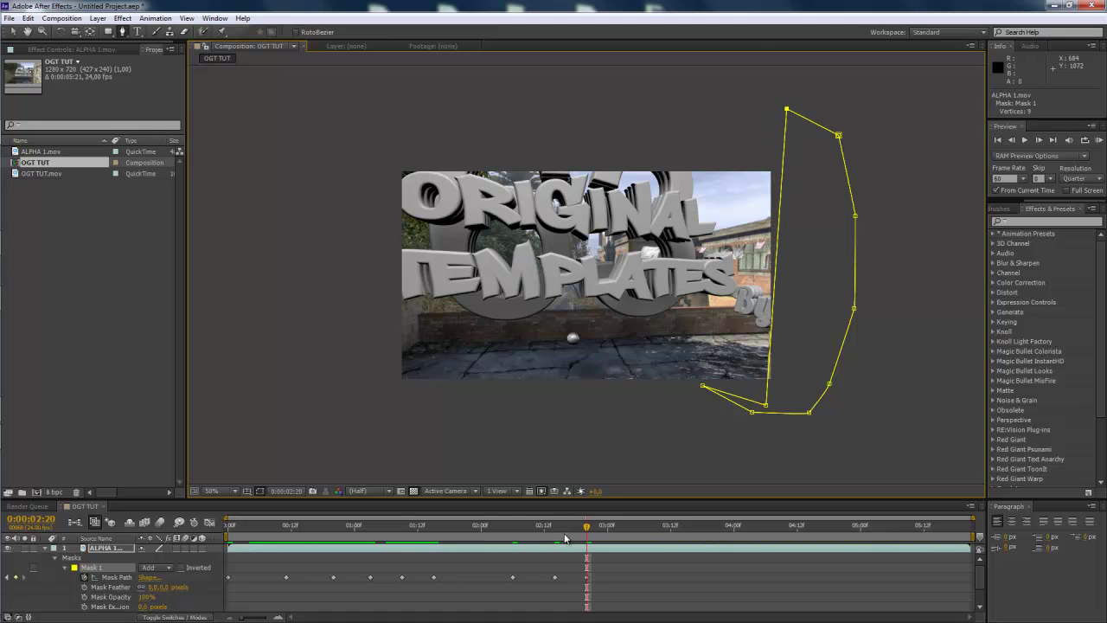
# Fit the composition view up to 100% and run a RAM preview of the masked title from the first frame.
pyautogui.click(232, 493)
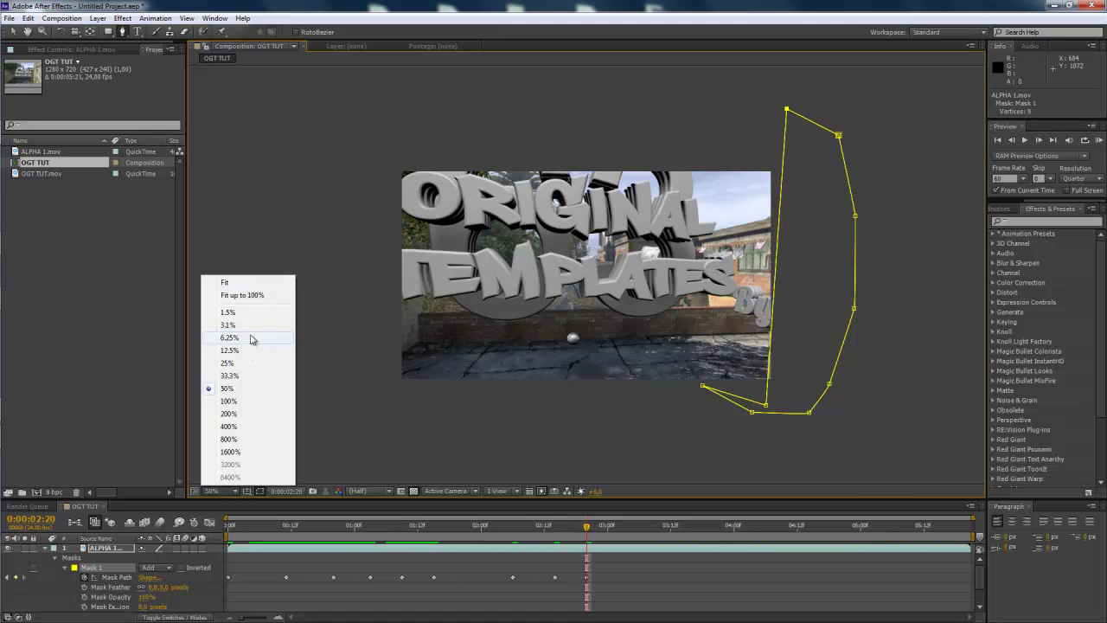
pyautogui.click(276, 298)
pyautogui.moveTo(238, 539); pyautogui.dragTo(225, 538)
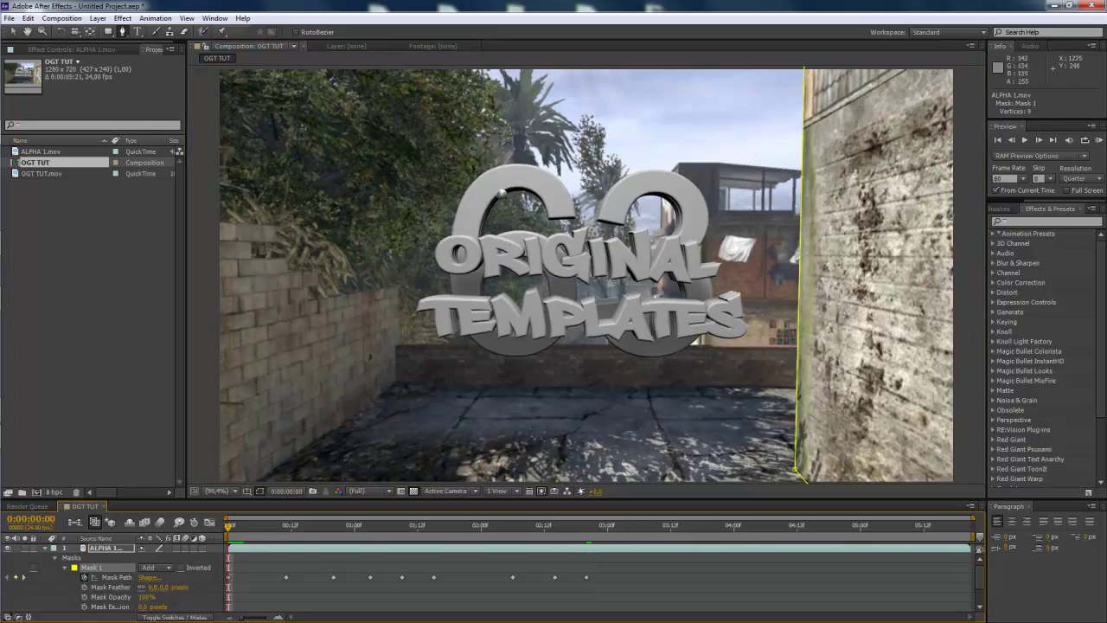
pyautogui.click(1098, 140)
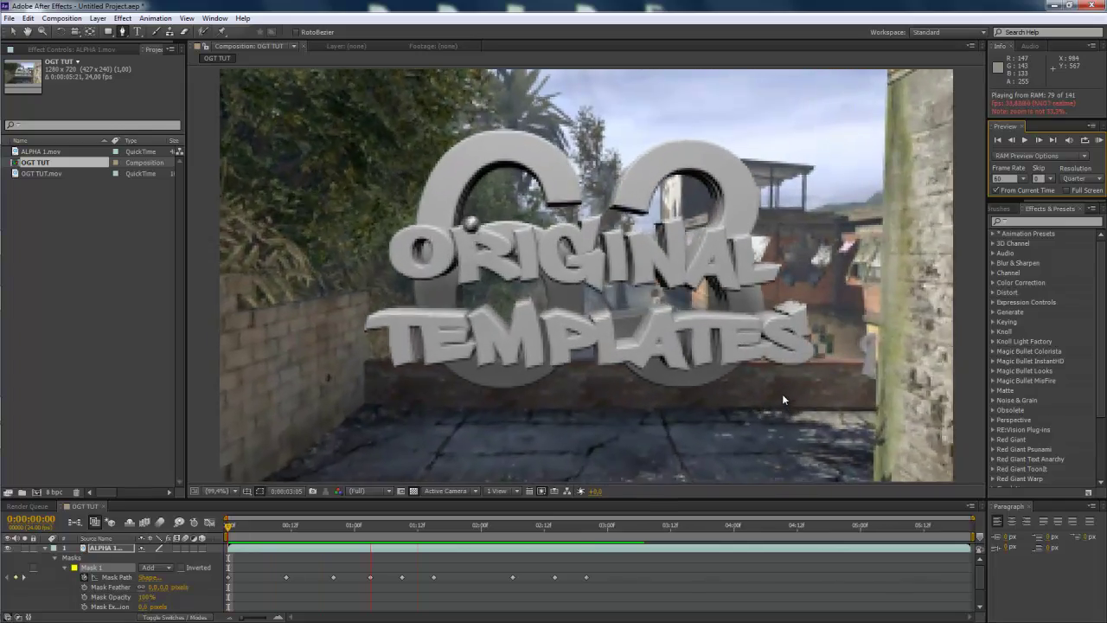
# Stop the preview, go to the mask keyframe at 0:00:00:11, and collapse the masked footage layer's properties.
pyautogui.press('space')
pyautogui.moveTo(319, 525)
pyautogui.mouseDown()
pyautogui.moveTo(392, 527)
pyautogui.moveTo(462, 549)
pyautogui.moveTo(247, 581)
pyautogui.mouseUp()
pyautogui.click(24, 577)
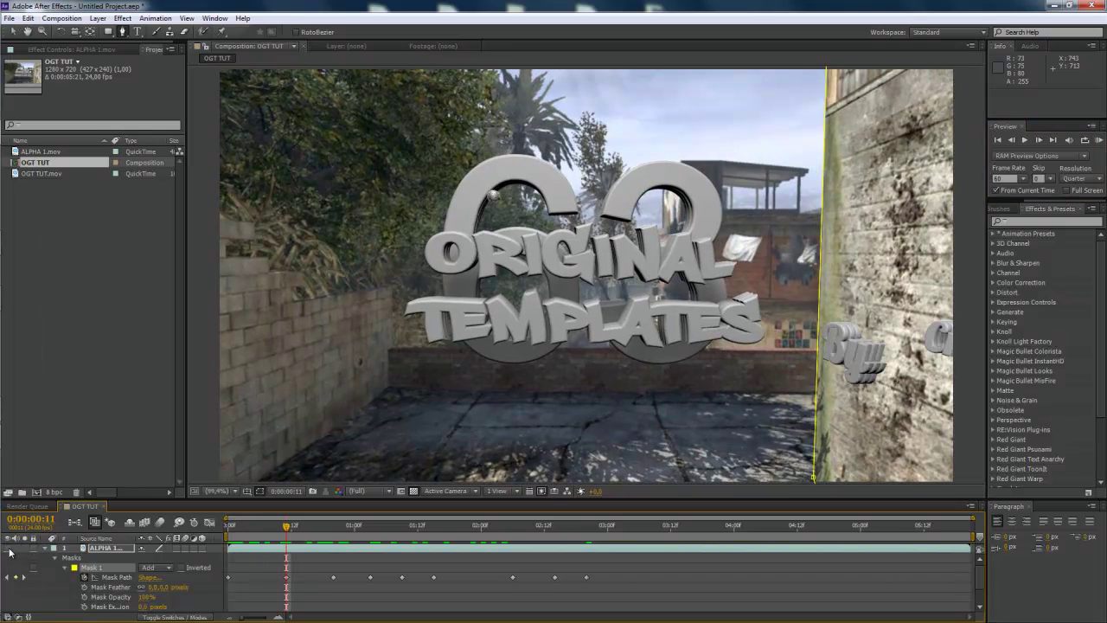
pyautogui.moveTo(2, 552)
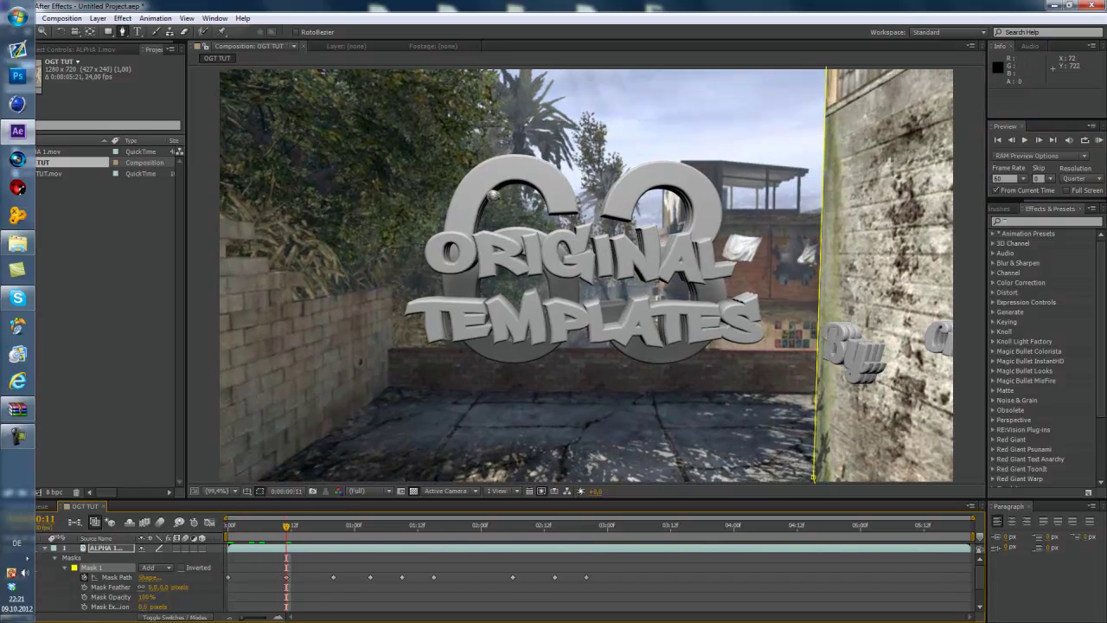
pyautogui.click(45, 547)
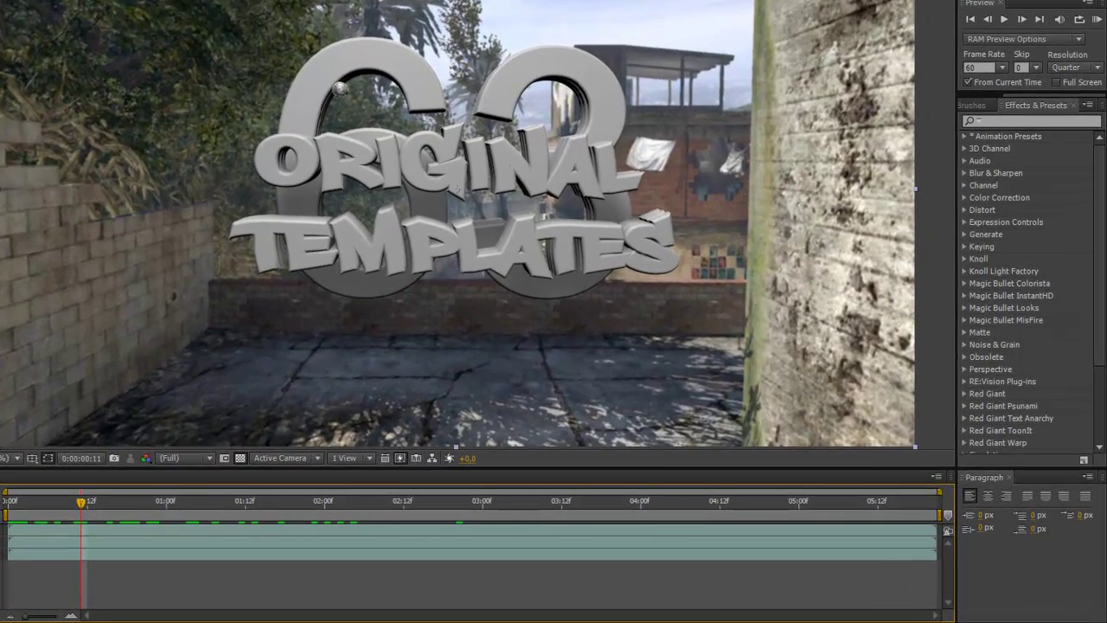
# Add an adjustment layer above all layers, apply the CC 9 preset to it, and check the look on other frames.
pyautogui.hotkey('ctrl', 'alt', 'y')
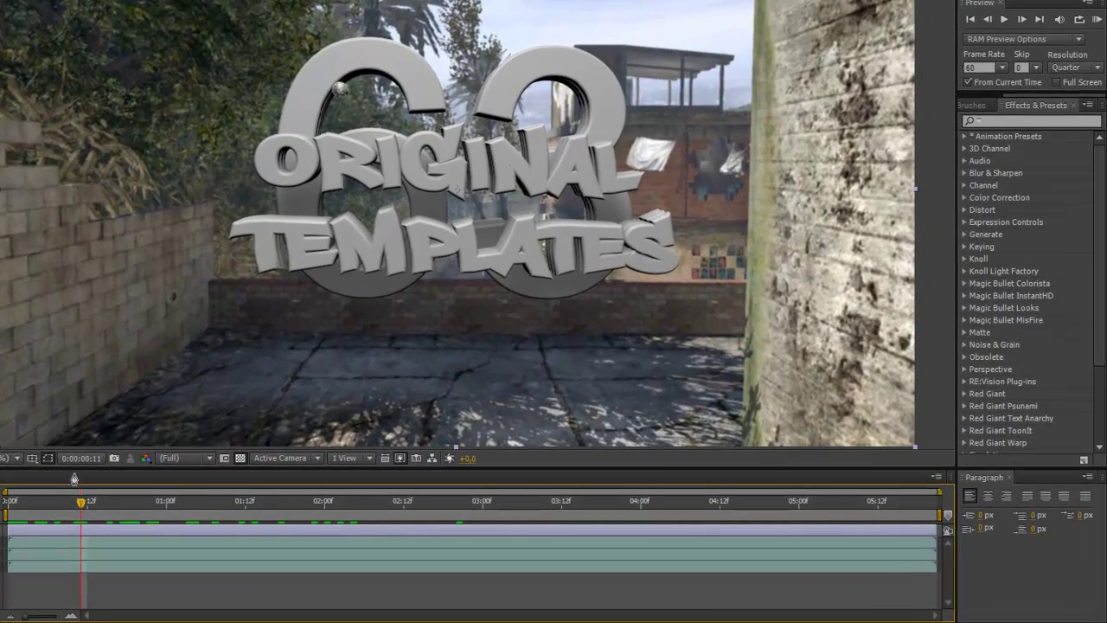
pyautogui.click(1082, 121)
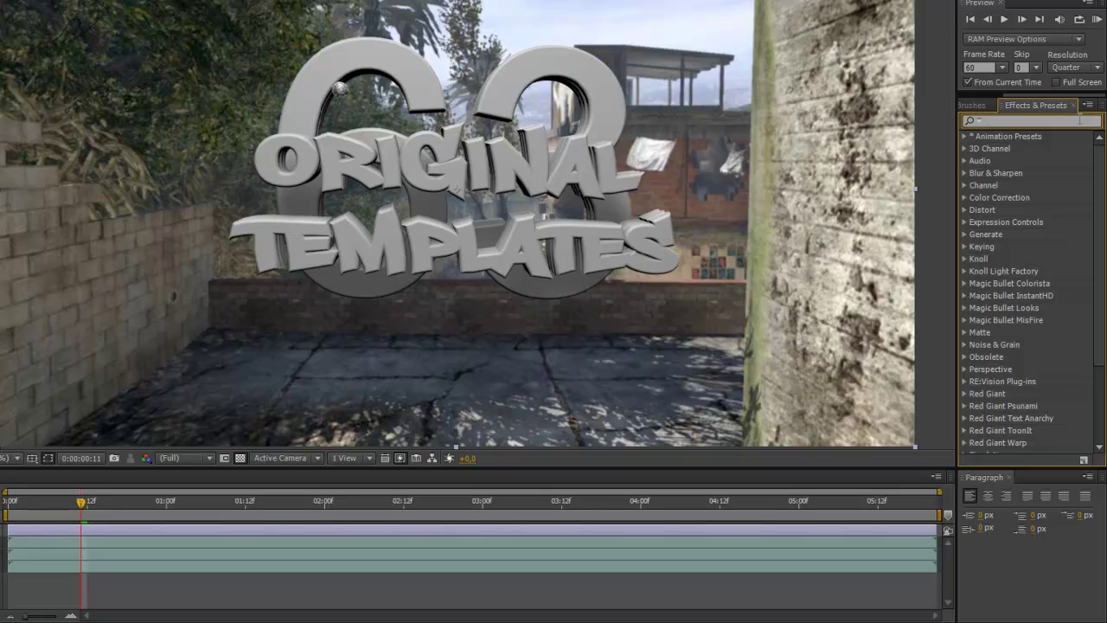
pyautogui.write('f')
pyautogui.press('BackSpace')
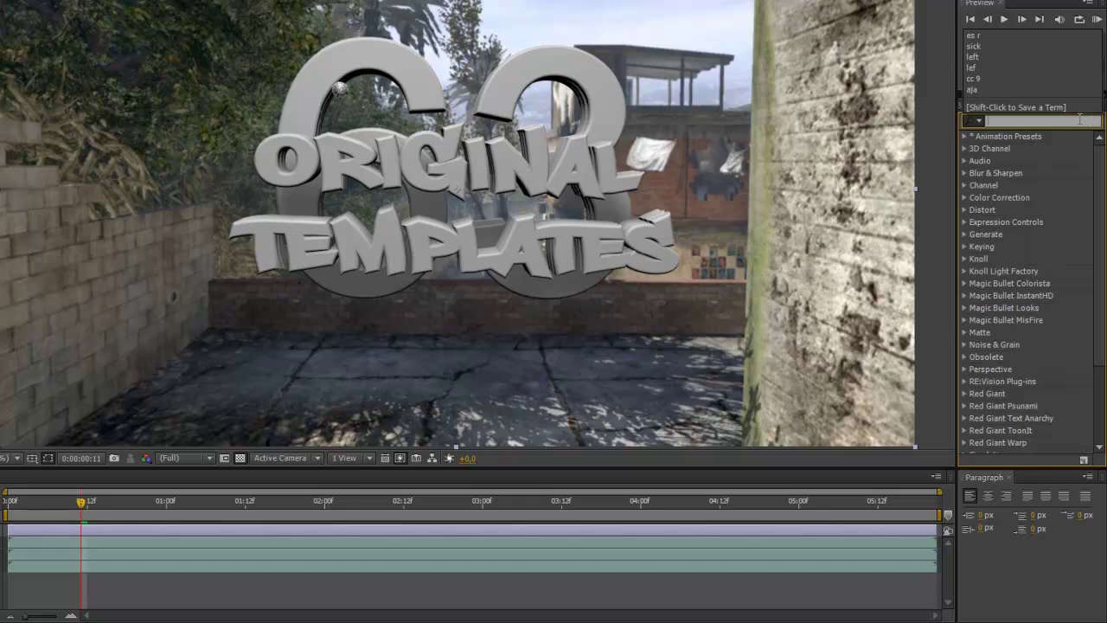
pyautogui.write('cc 9')
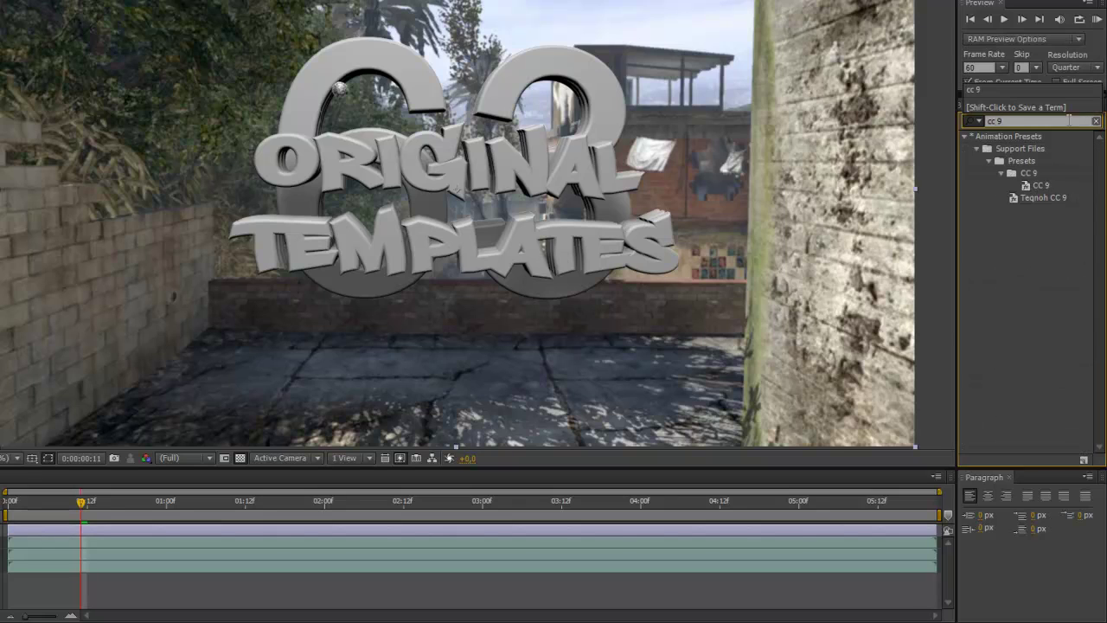
pyautogui.moveTo(1047, 191); pyautogui.dragTo(555, 392)
pyautogui.moveTo(134, 505); pyautogui.dragTo(52, 547)
pyautogui.click(171, 513)
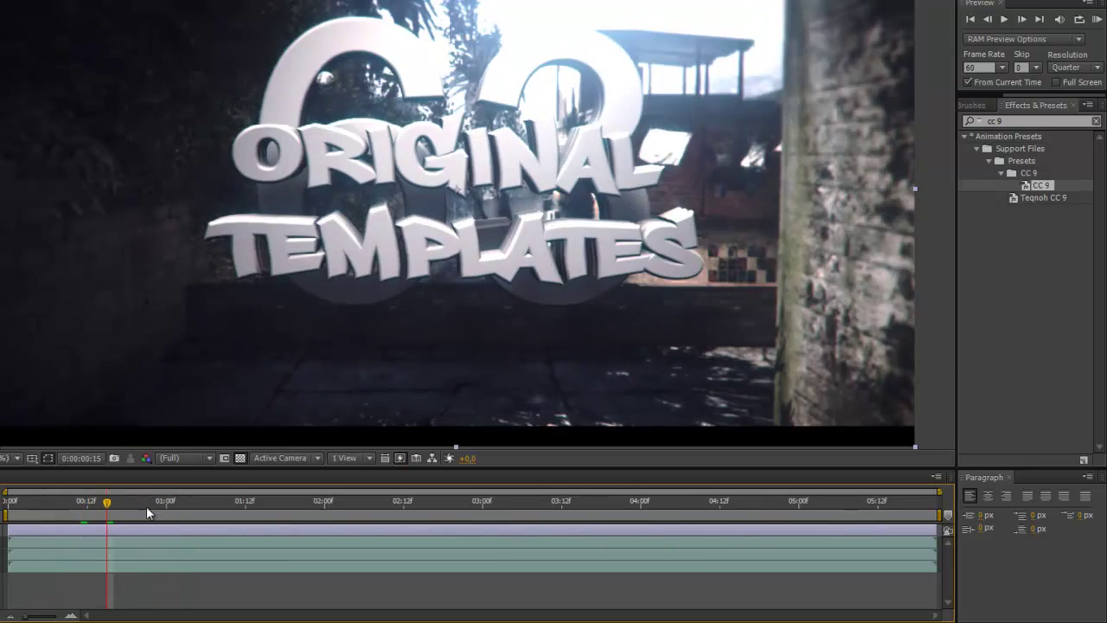